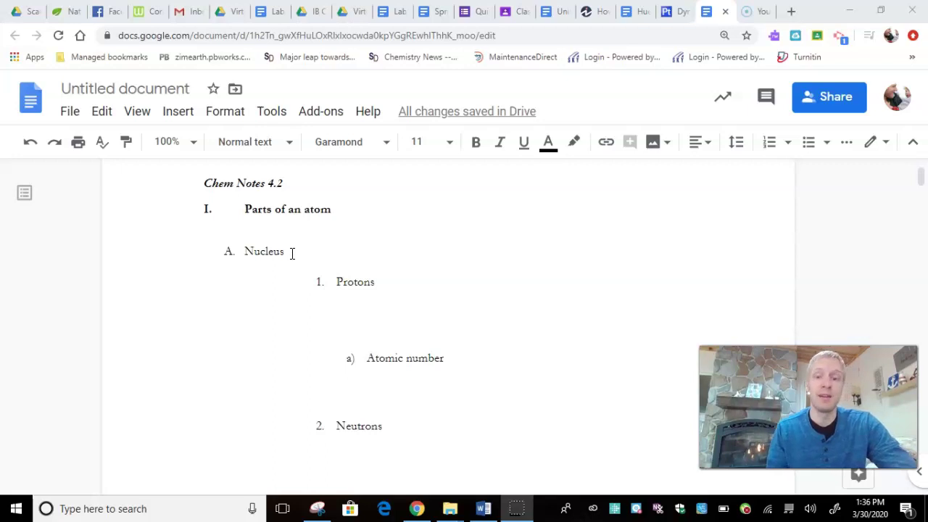
Write the note "Postiviely charged particles" on the blank line beneath the Protons heading
click(322, 307)
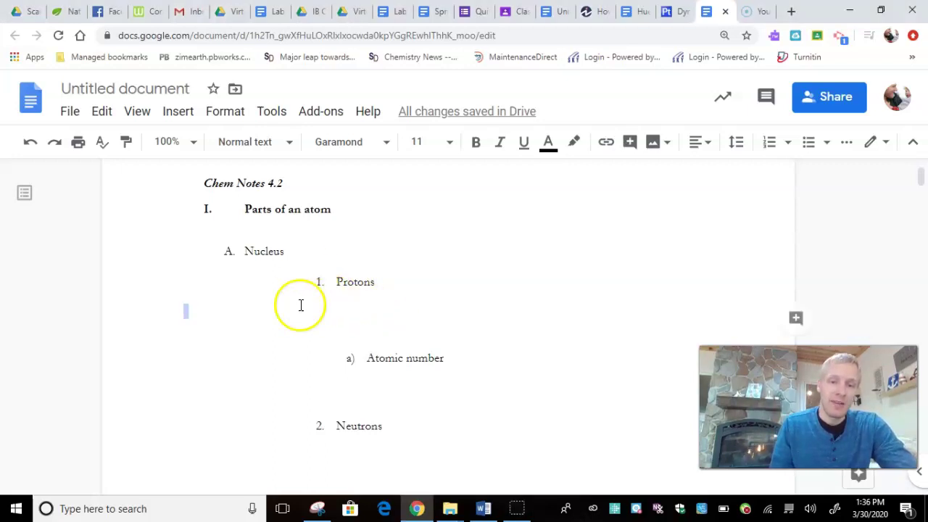
click(296, 305)
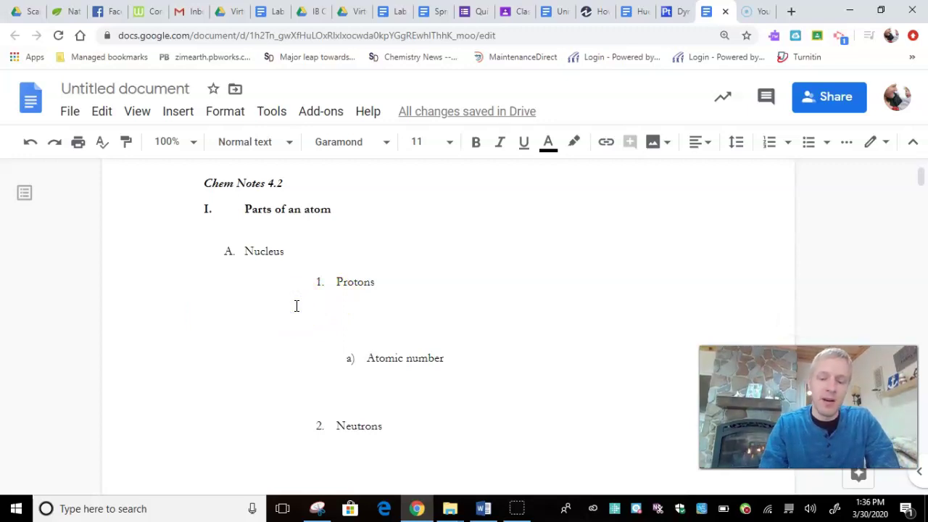
text(Postiviely )
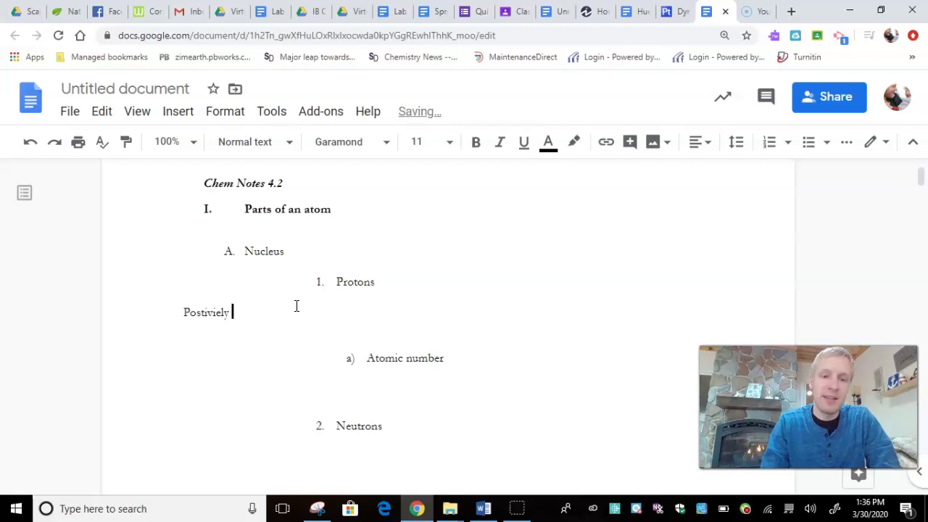
text(charged)
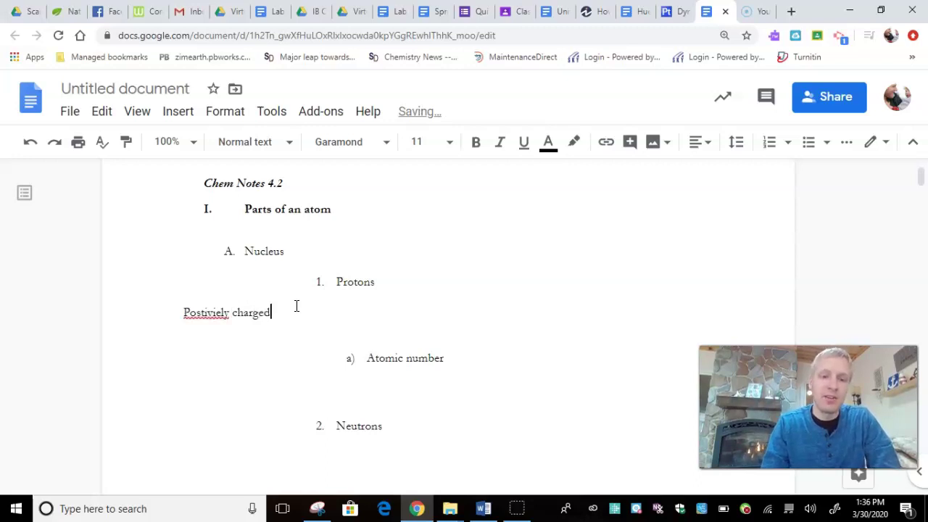
text( p)
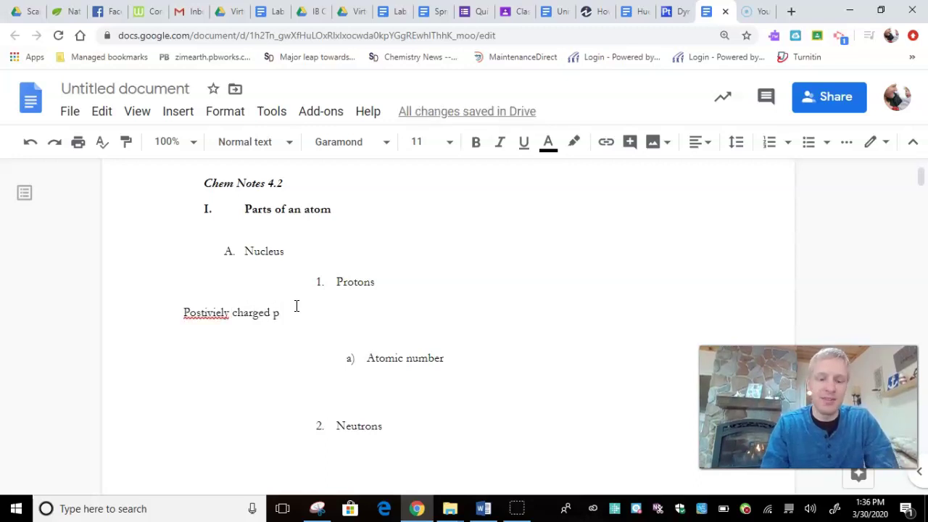
text(articles)
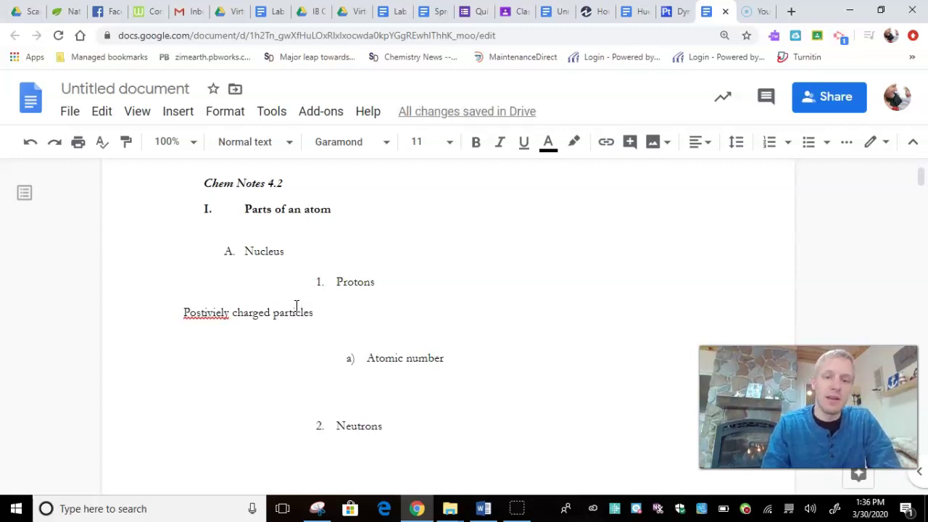
Add a new line below the proton charge note reading "1 amu = atomic mass units"
key(Return)
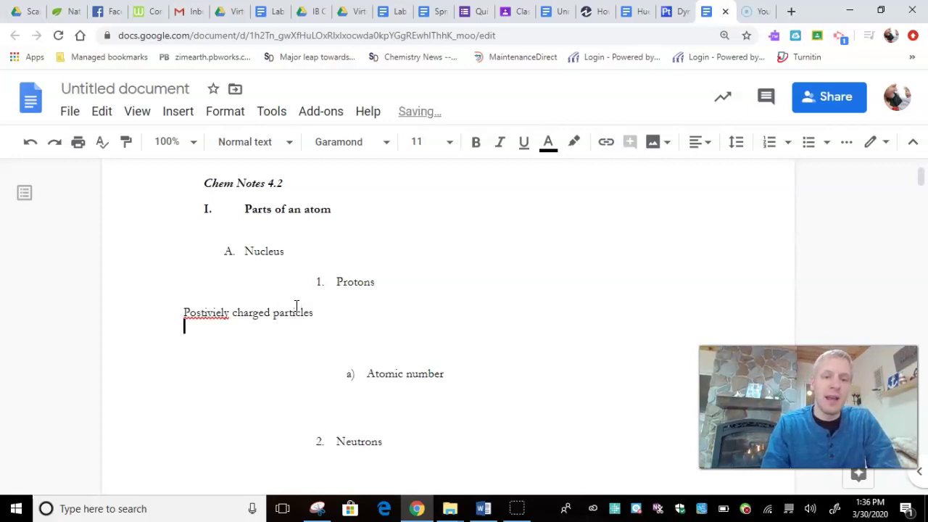
text(1 amu)
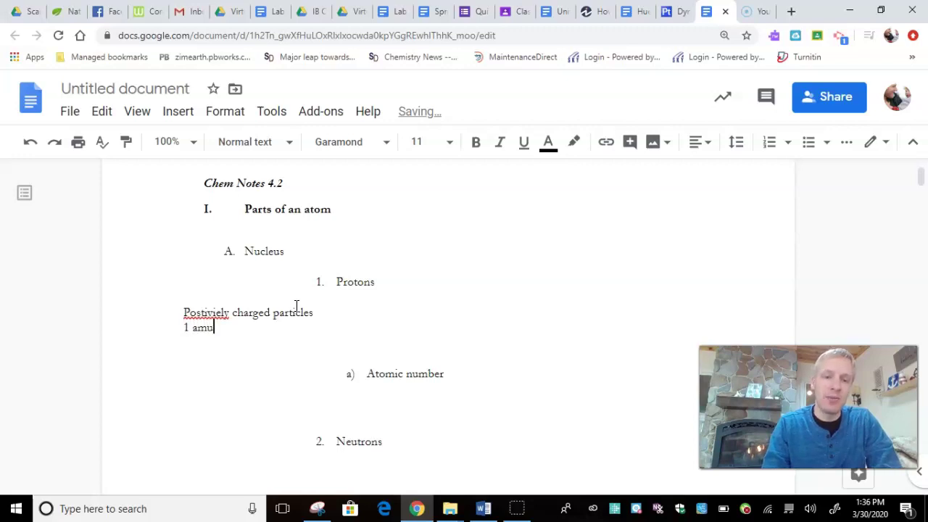
text( = atomi)
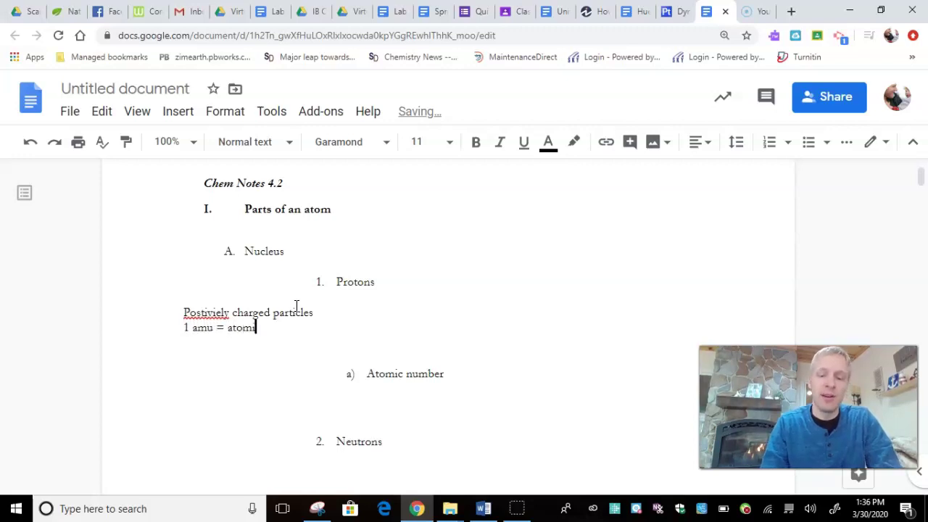
text(c mass units)
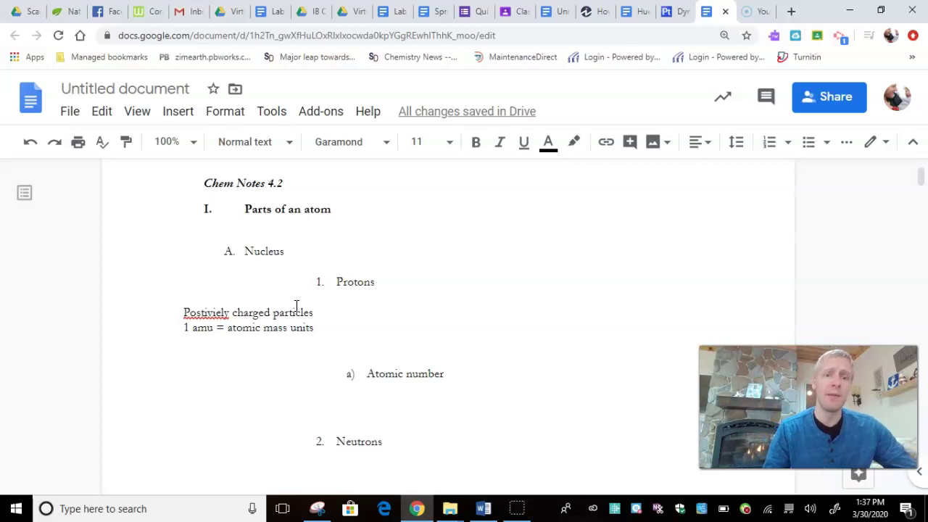
Search the web for "mass of proton" in a new browser tab and return to the notes document
click(790, 11)
text(mass )
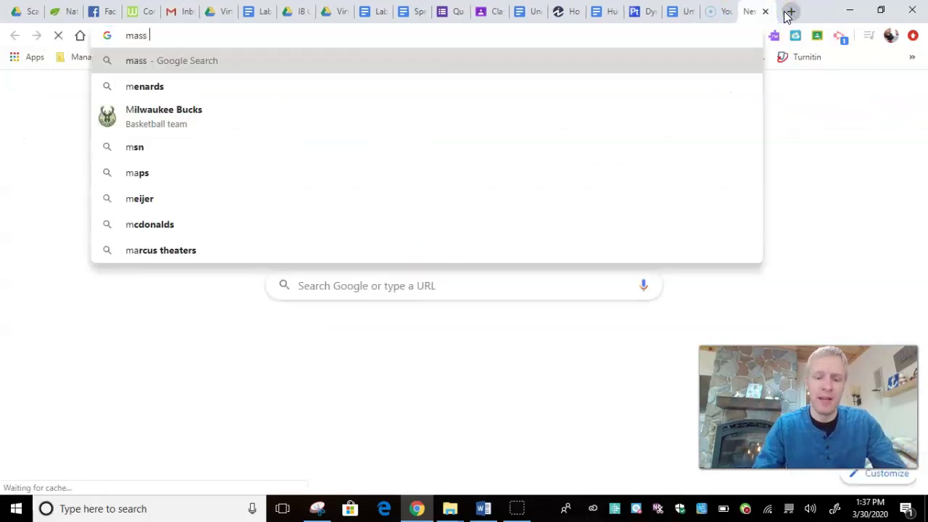
text(of proton)
key(Return)
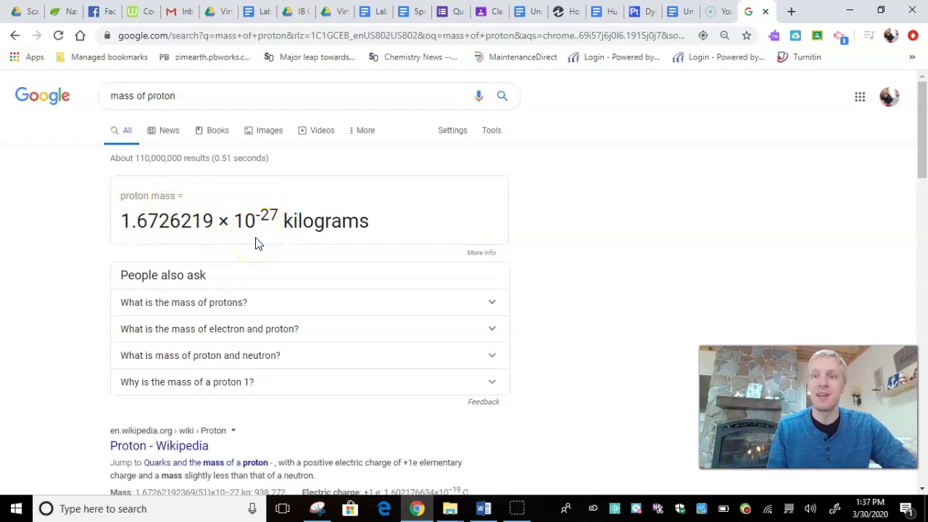
click(677, 14)
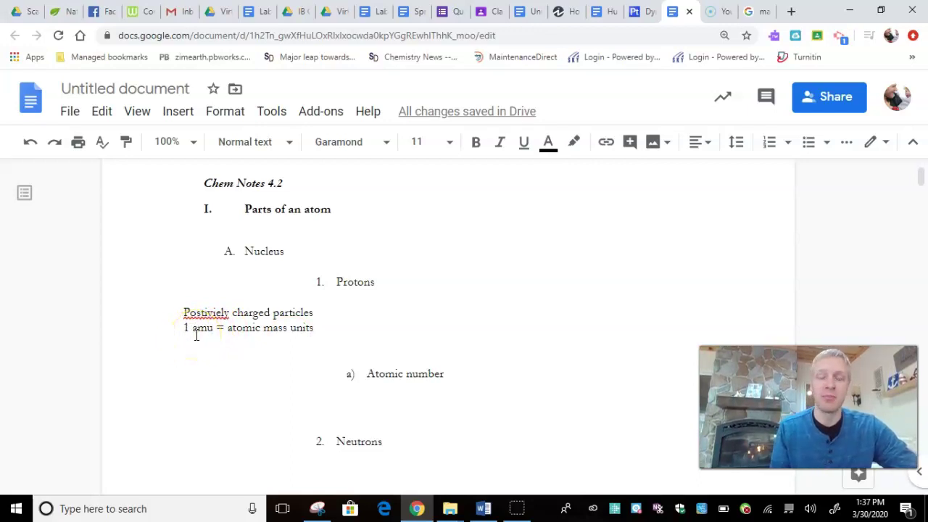
click(224, 457)
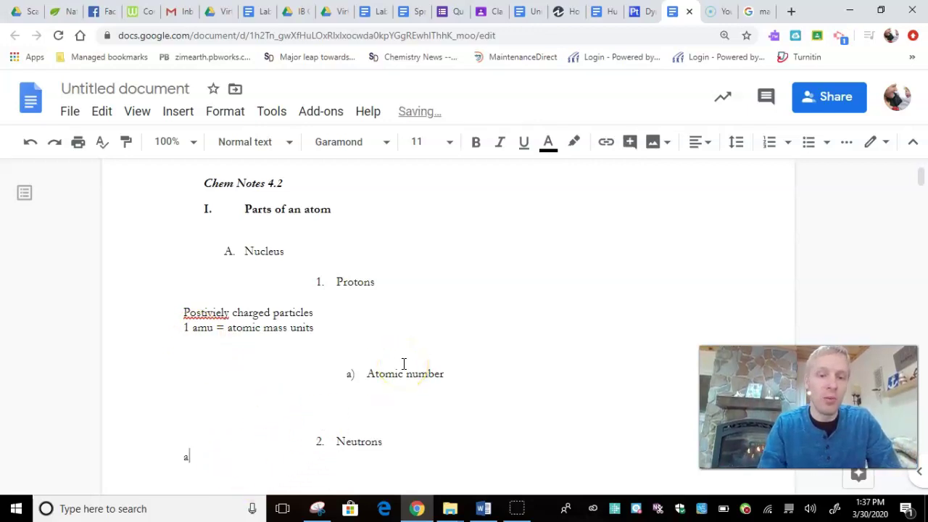
text(A am)
key(BackSpace)
key(BackSpace)
key(BackSpace)
key(BackSpace)
key(BackSpace)
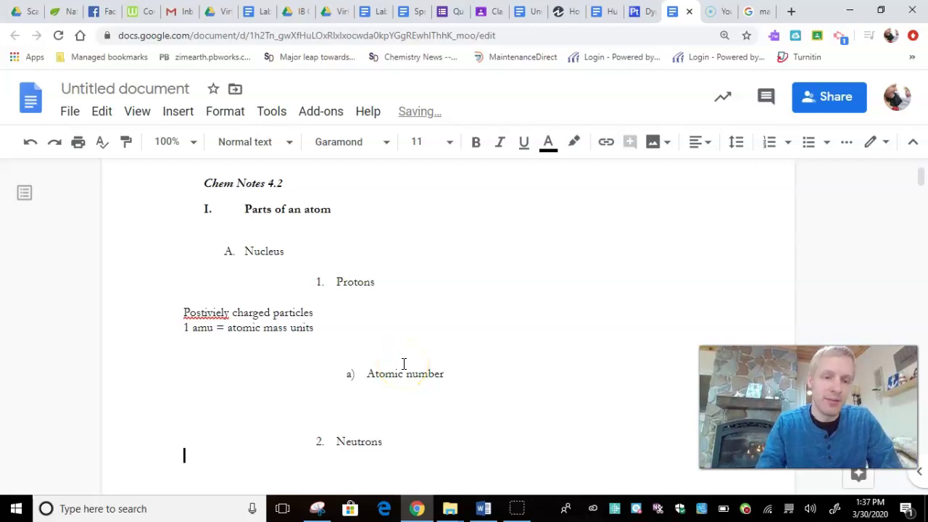
Add "1 amu" beneath the Neutrons heading, aligned with the heading text and with no blank line between
key(Return)
text(1 amu)
key(Left)
key(Left)
key(Left)
key(Left)
key(Left)
key(BackSpace)
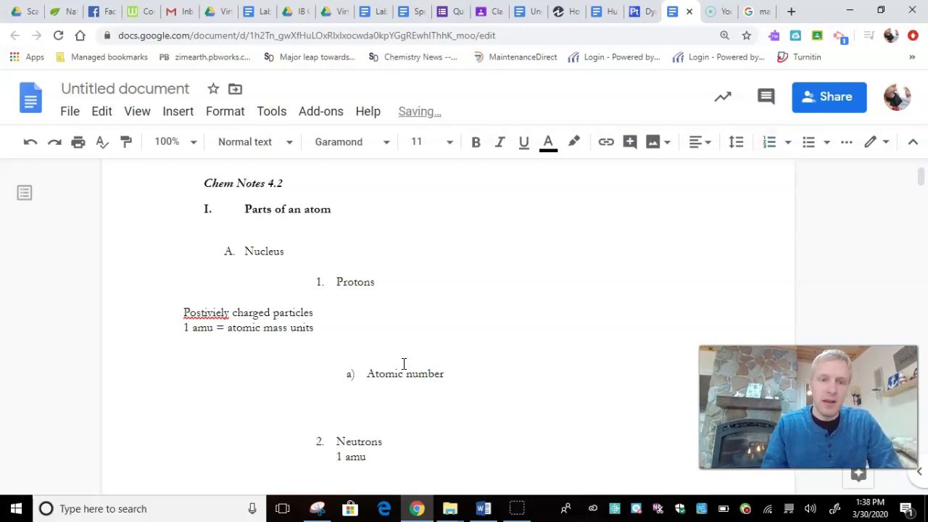
Add the line "Neutral charge" below the "1 amu" note under Neutrons
click(388, 455)
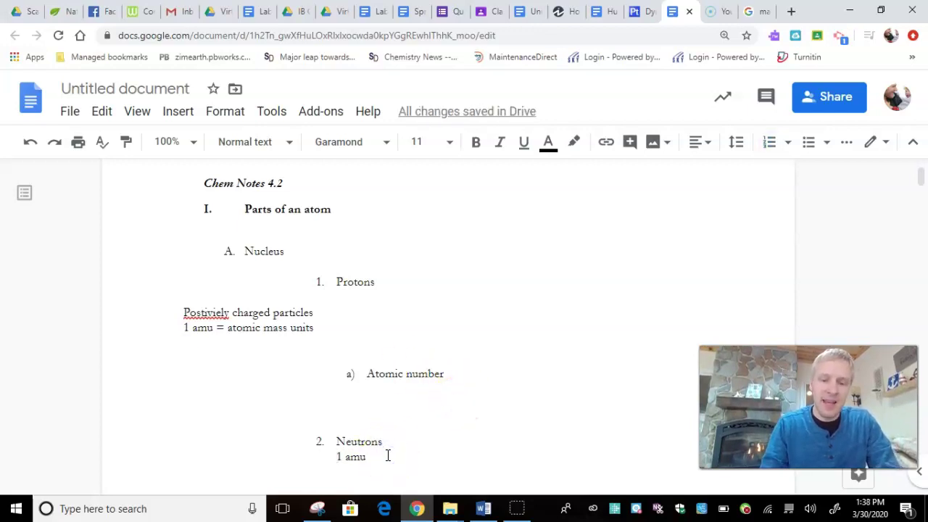
key(Return)
text(Neutral charge)
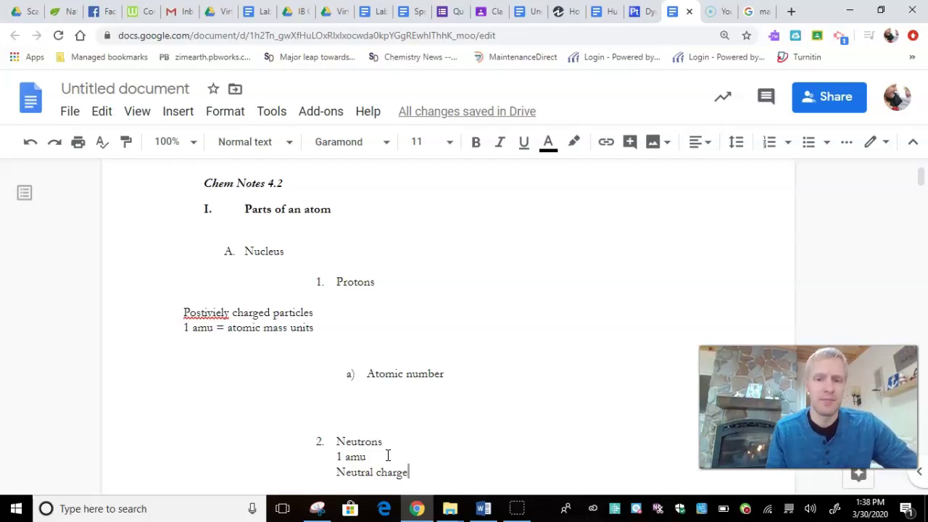
Write the definition "The number of protons in an atom" on the line beneath Atomic number
click(341, 393)
click(448, 392)
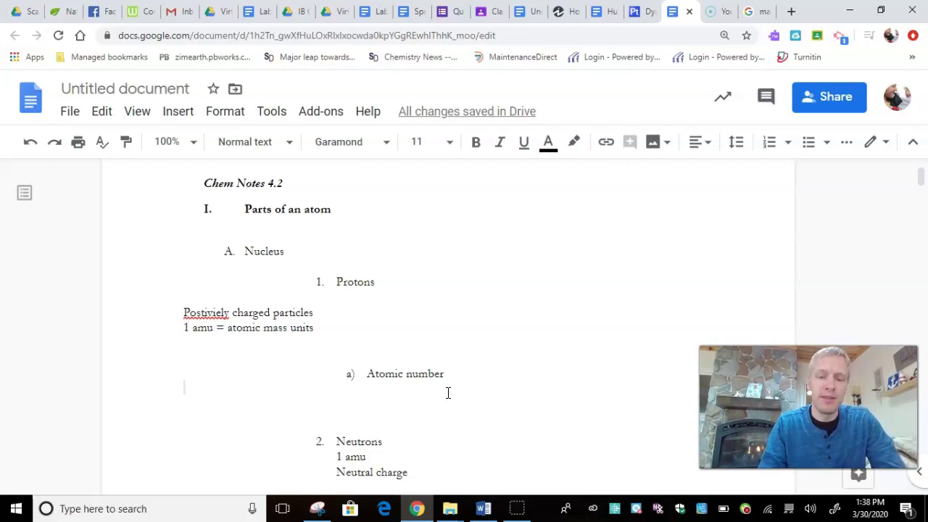
text(The numb)
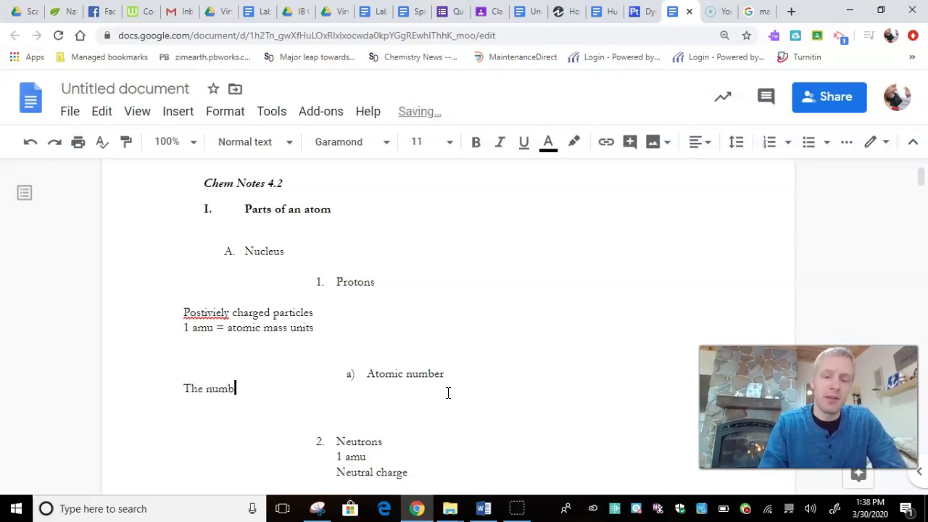
text(er of protons )
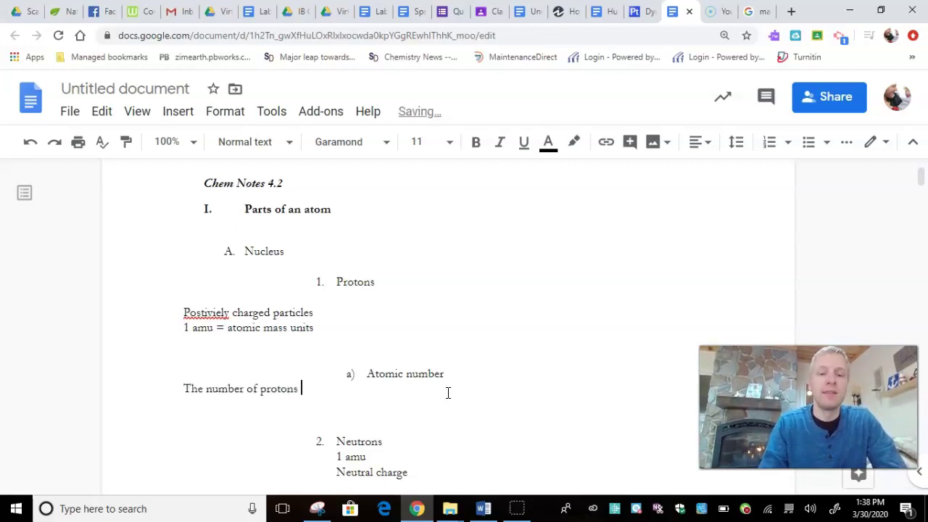
text(in an)
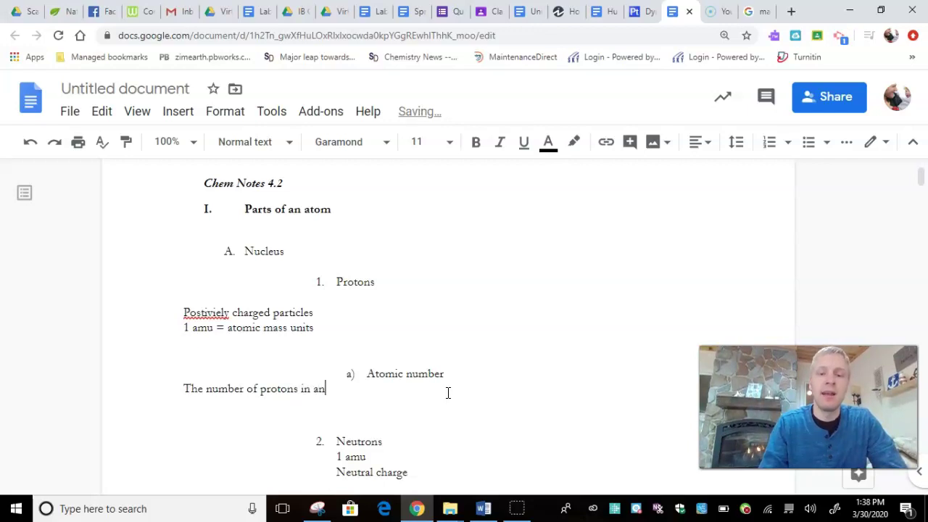
text( atom)
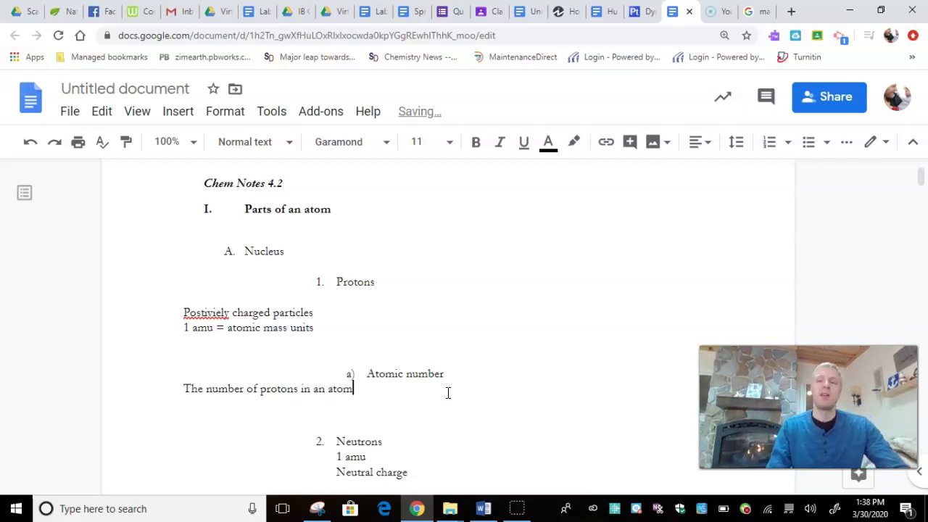
Switch to the Ptable periodic table and examine sodium's atomic number
click(641, 12)
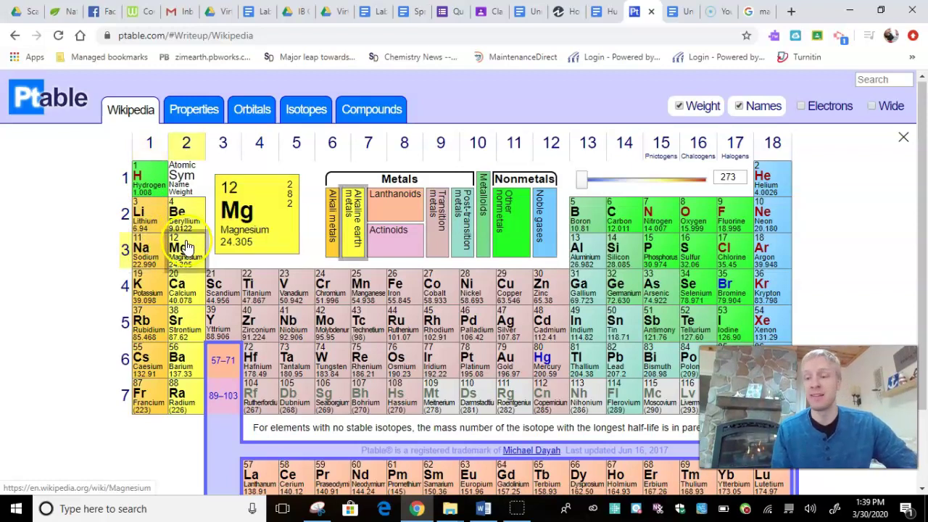
click(165, 245)
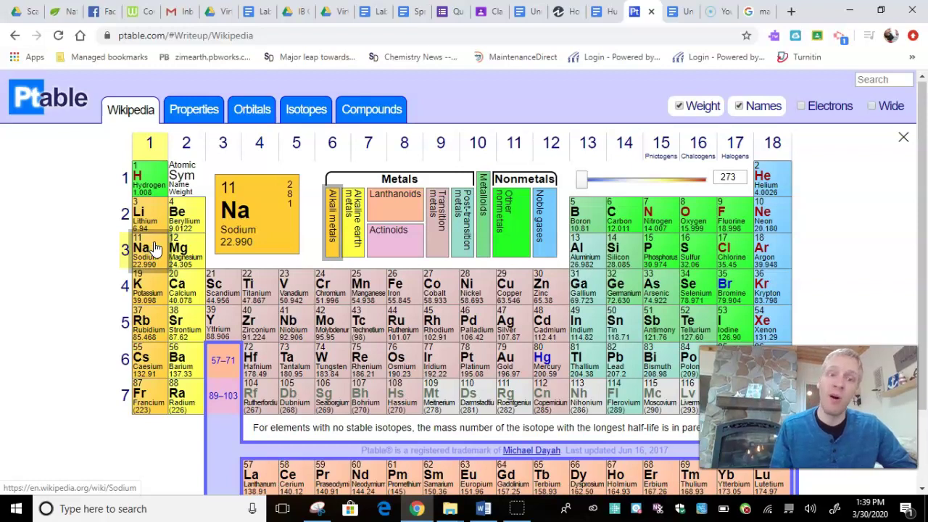
click(162, 247)
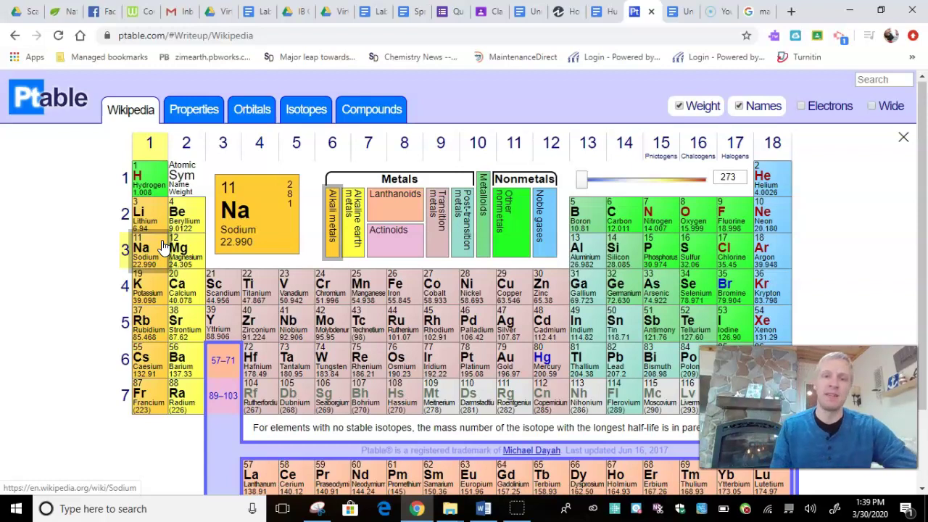
Examine the periodic table's Properties, Orbitals and Isotopes views and go back to the Wikipedia view
click(405, 177)
click(225, 153)
click(193, 110)
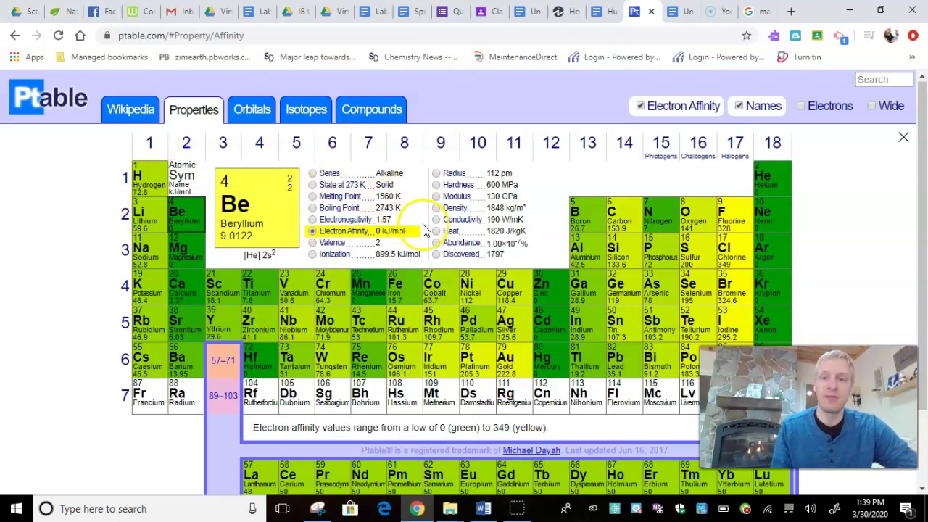
click(259, 116)
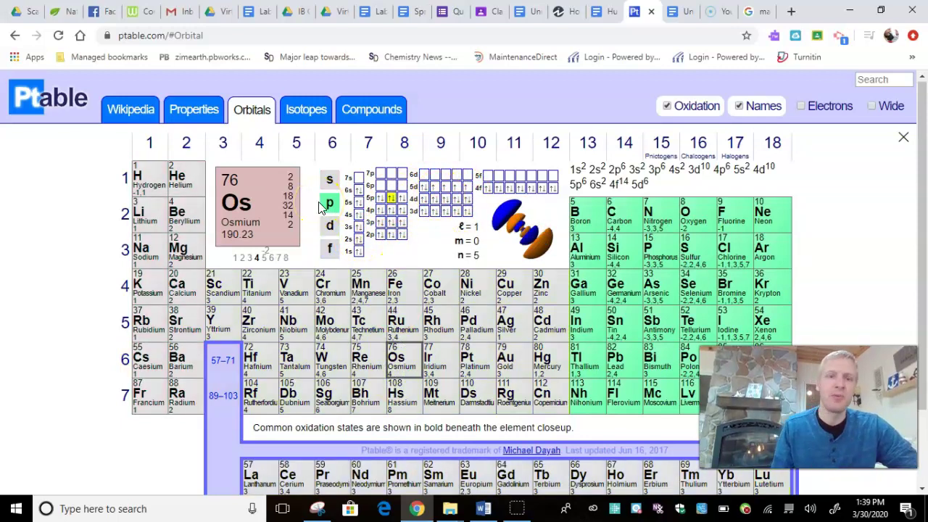
click(301, 112)
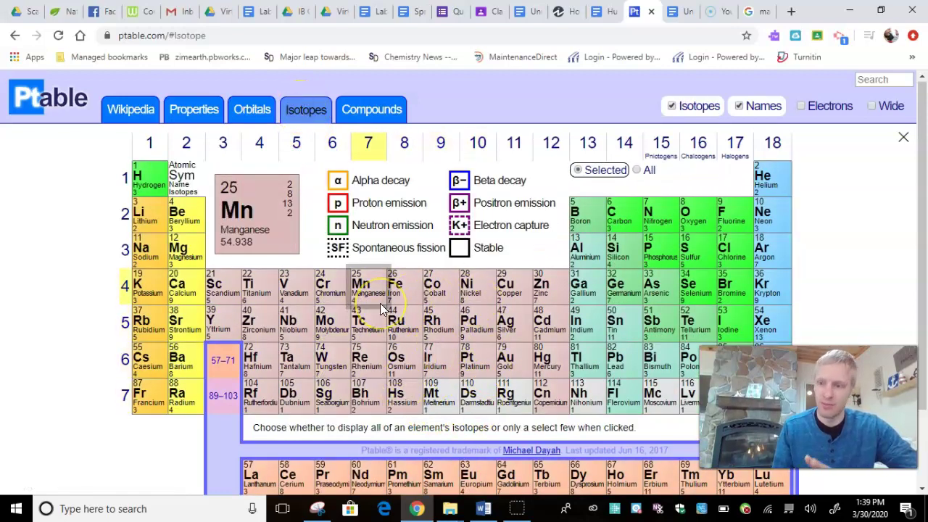
click(131, 107)
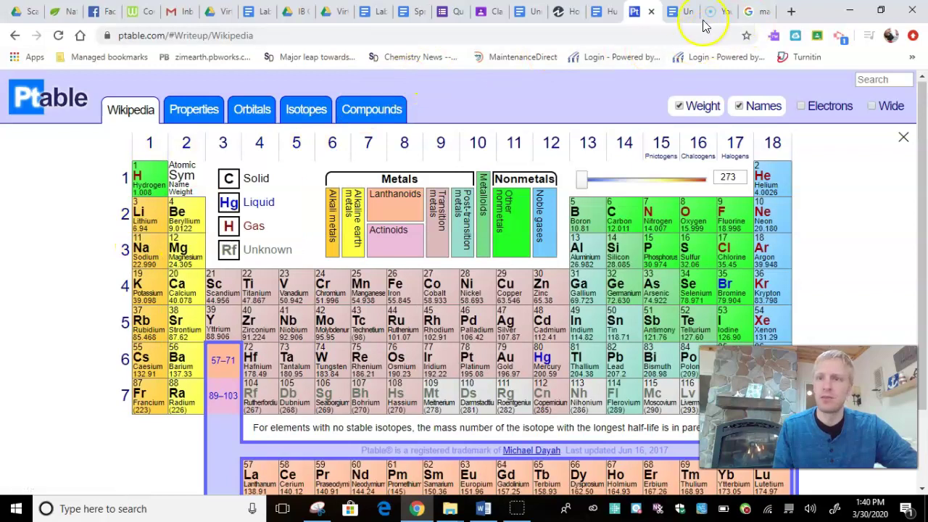
Return to the notes document and write "The sum of the protons and neutrons" beneath Mass number
click(679, 16)
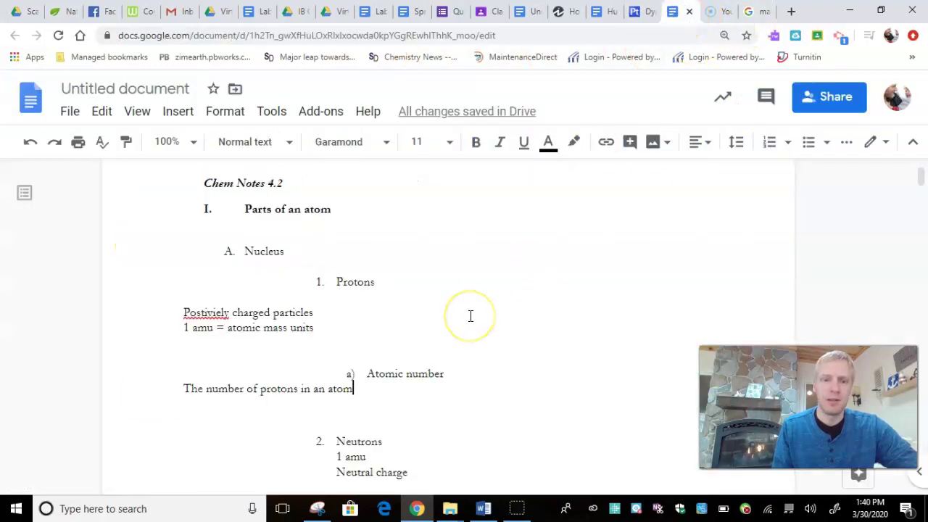
key(Down)
key(Down)
key(Down)
key(Down)
key(Down)
key(Down)
key(Down)
key(Down)
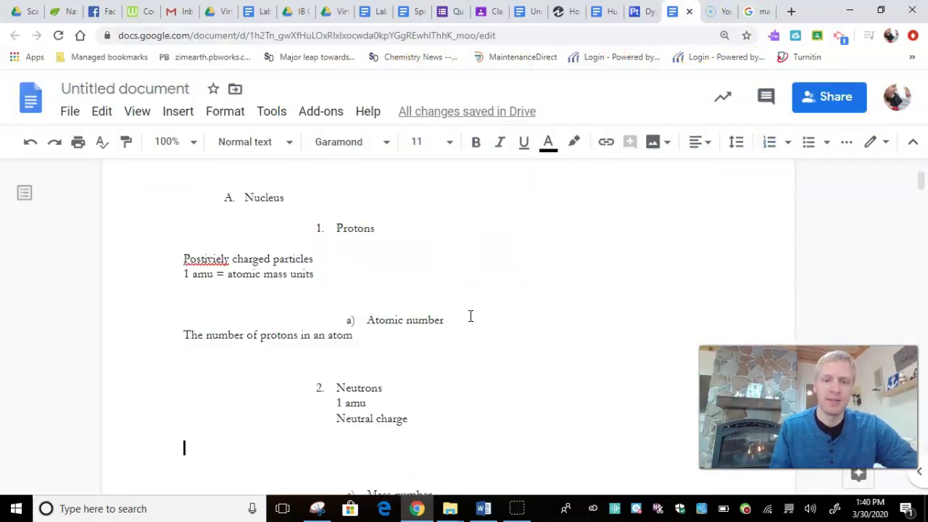
key(Down)
key(Down)
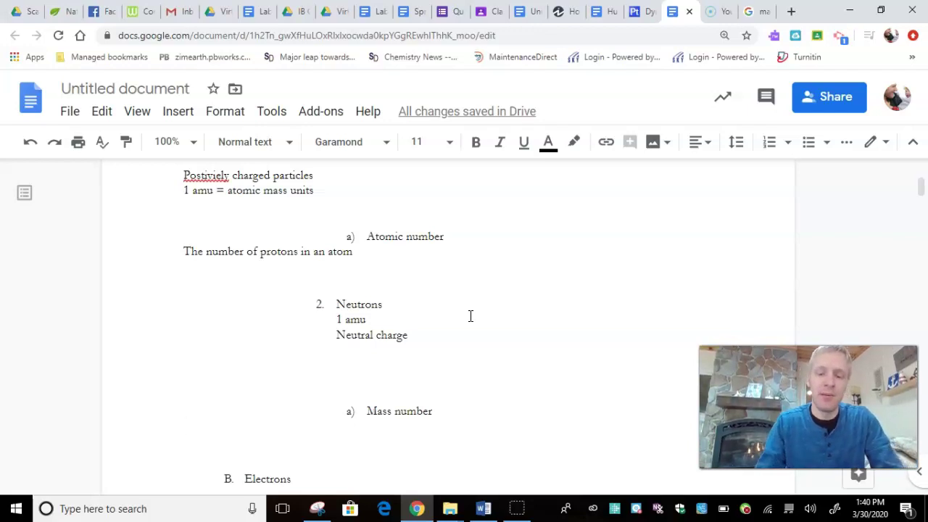
text(The sum of the protons and neutraon)
key(BackSpace)
key(BackSpace)
key(BackSpace)
text(ons)
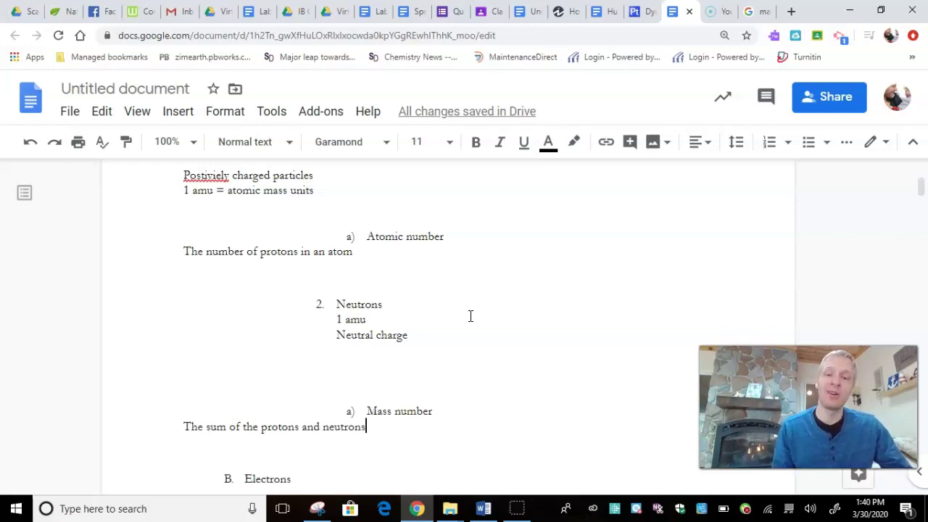
Switch to the Ptable periodic table and look up lithium
key(Down)
key(Down)
key(Down)
key(Down)
key(Down)
key(Down)
key(Down)
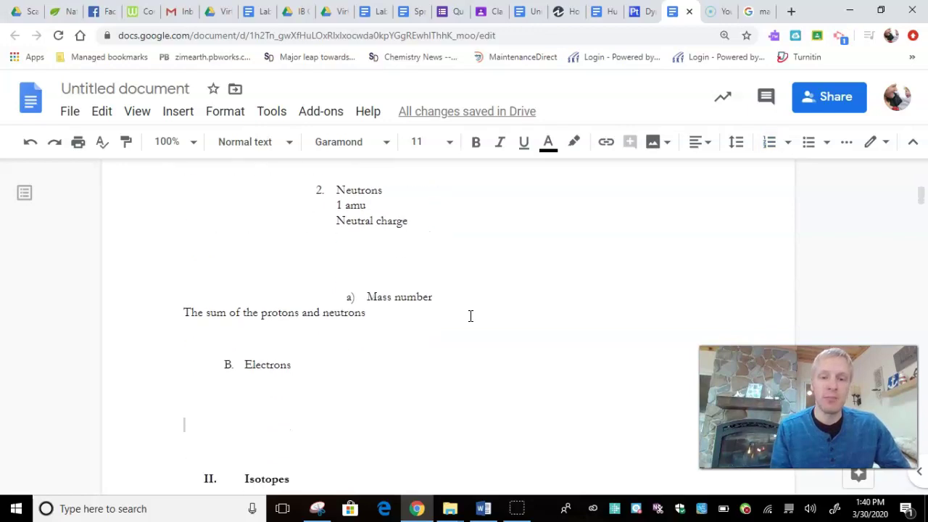
key(Up)
key(Up)
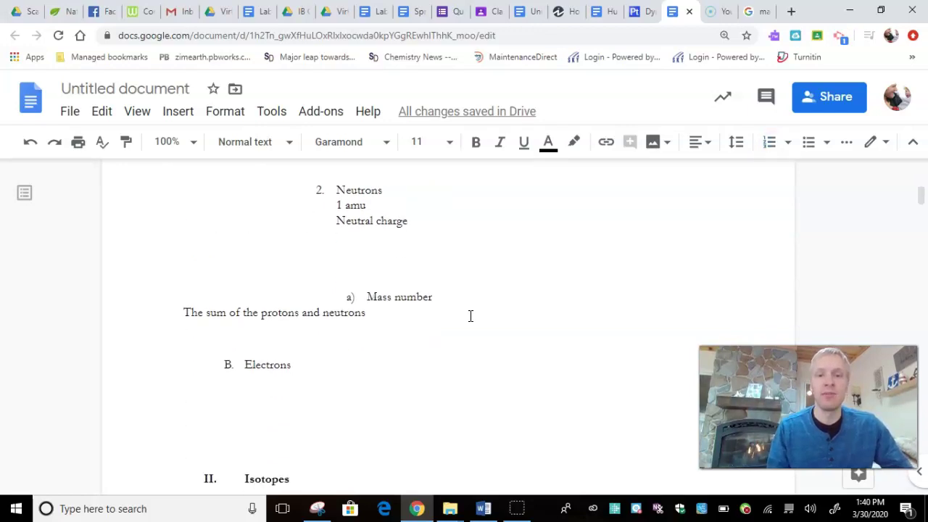
click(638, 13)
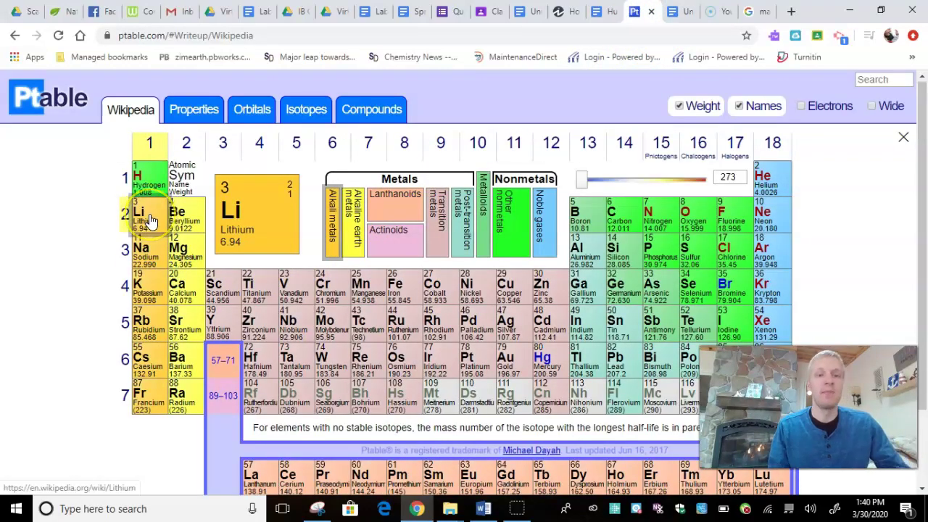
Return to the notes document and write "Li-7" on the line beneath the mass number definition, followed by a new line
click(681, 13)
click(462, 315)
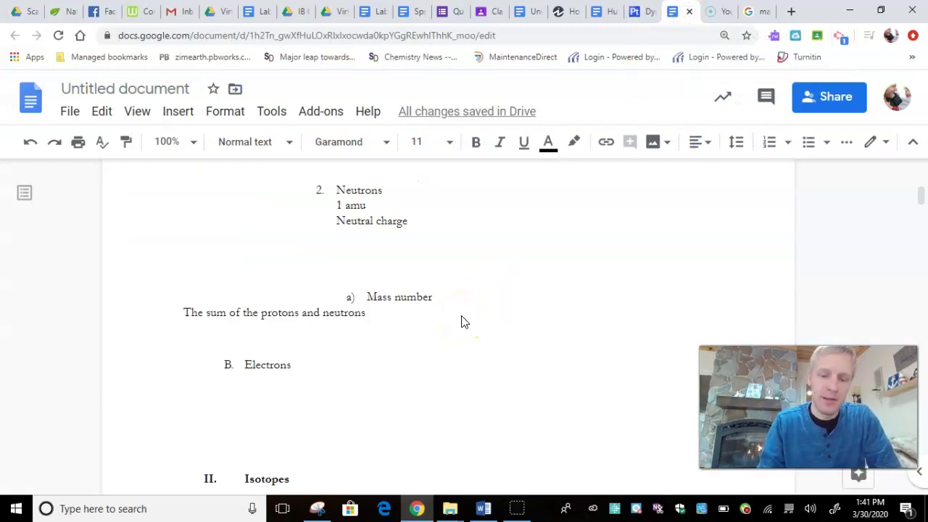
text(Li-7)
key(Return)
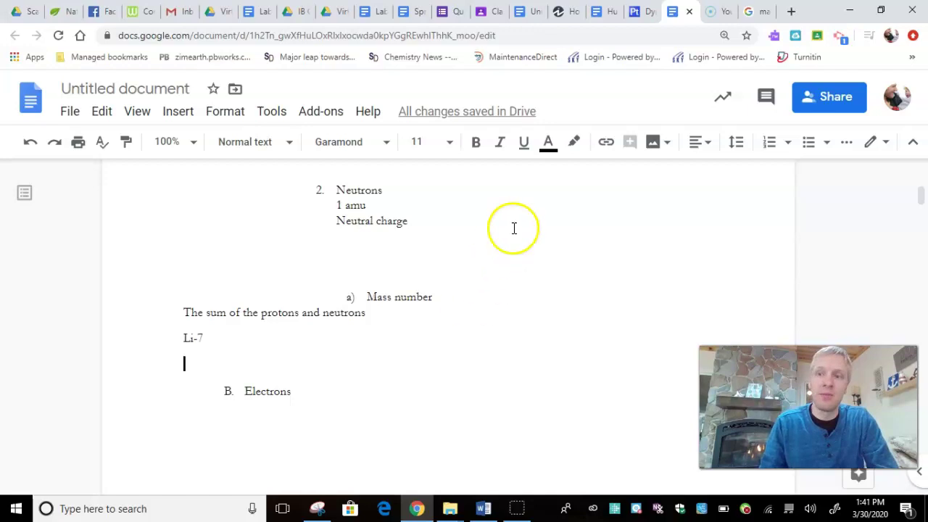
Check lithium's atomic number in the Ptable periodic table, and write the equation "3 + x = 7" beneath Li-7 in the notes document
click(636, 12)
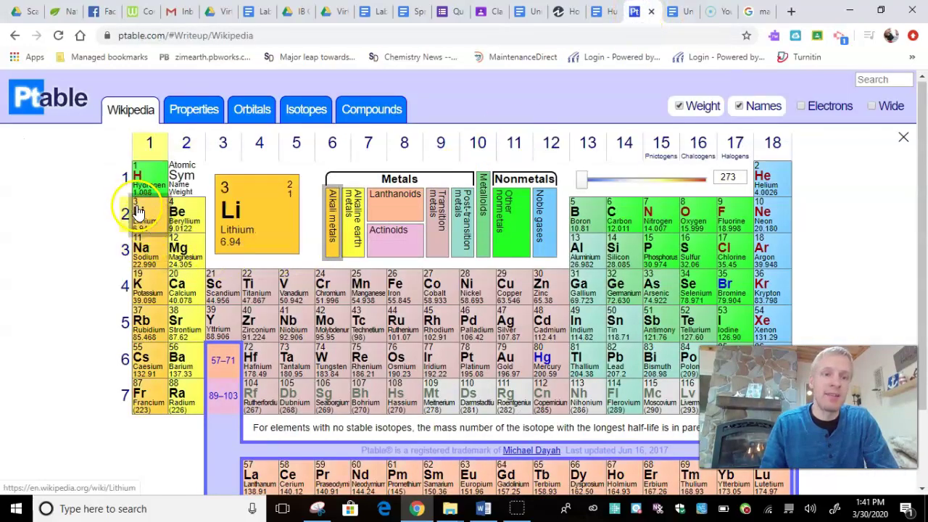
click(672, 12)
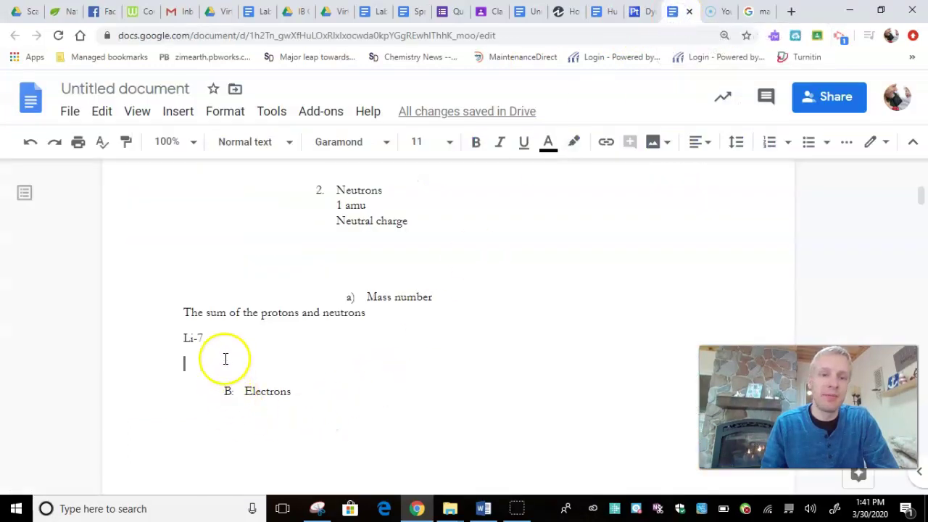
text(3 )
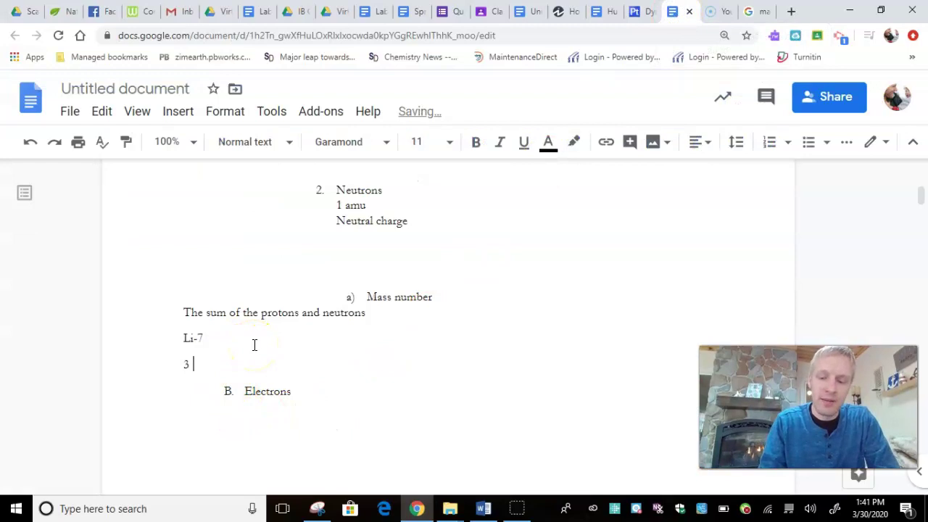
text(+ x =)
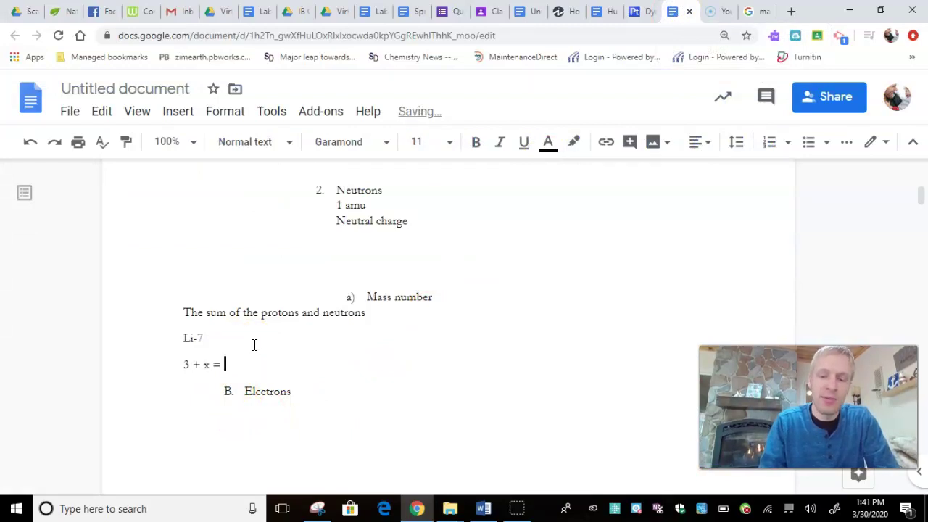
text( 7)
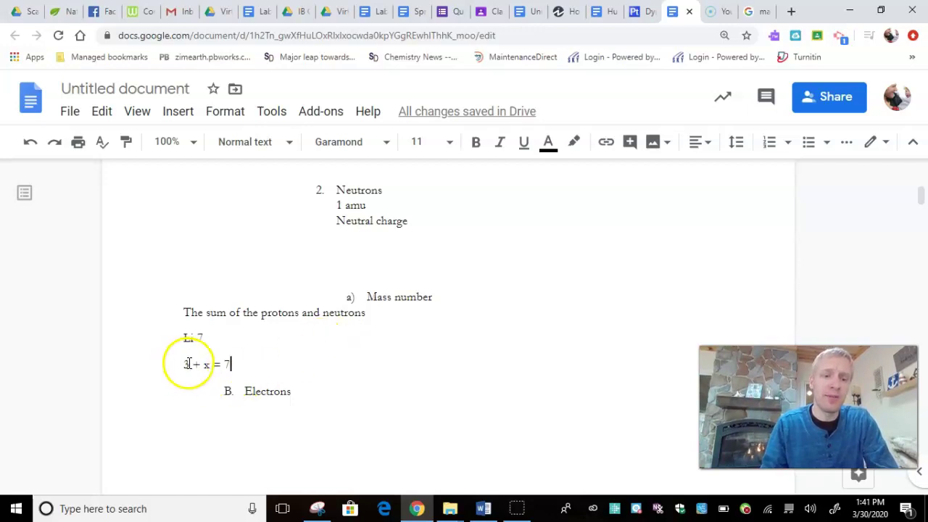
Add "4 neutrons" on a new line beneath the lithium equation
click(231, 362)
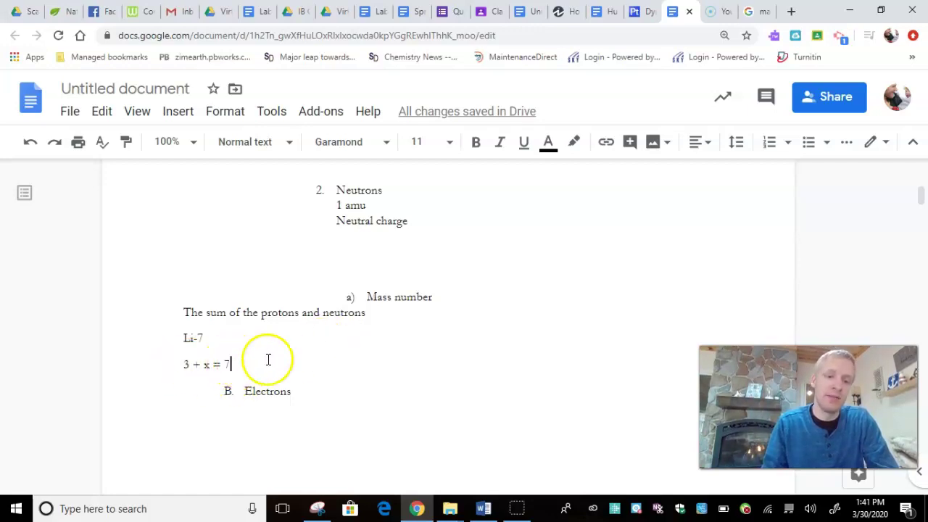
key(Return)
text(4 neutrons)
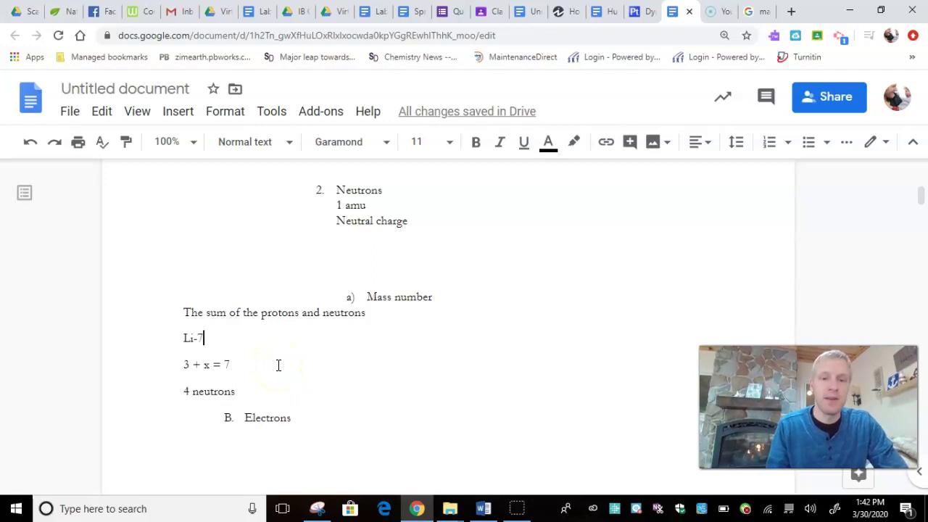
Review the Atomic number, Neutrons and Mass number entries above the lithium answer
key(Up)
key(Up)
key(Up)
key(Up)
key(Up)
key(Up)
key(Up)
key(Up)
key(Up)
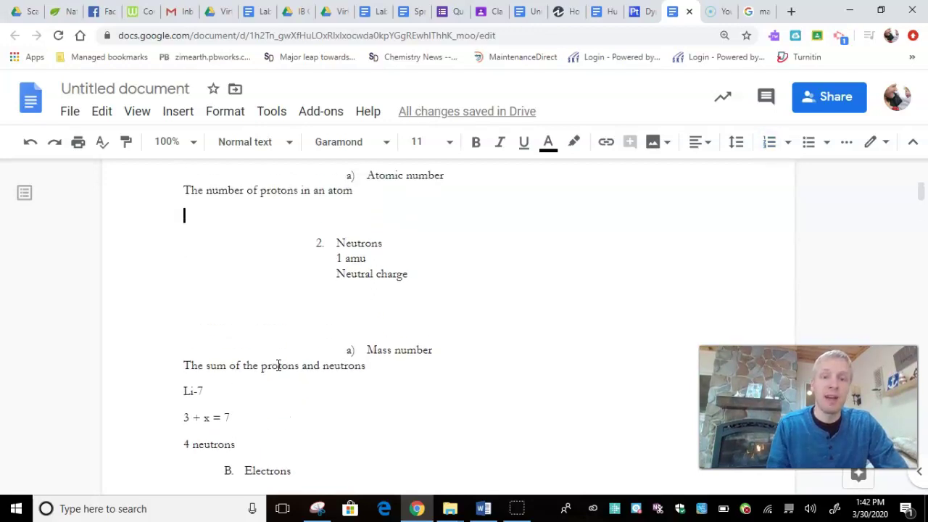
key(Up)
key(Up)
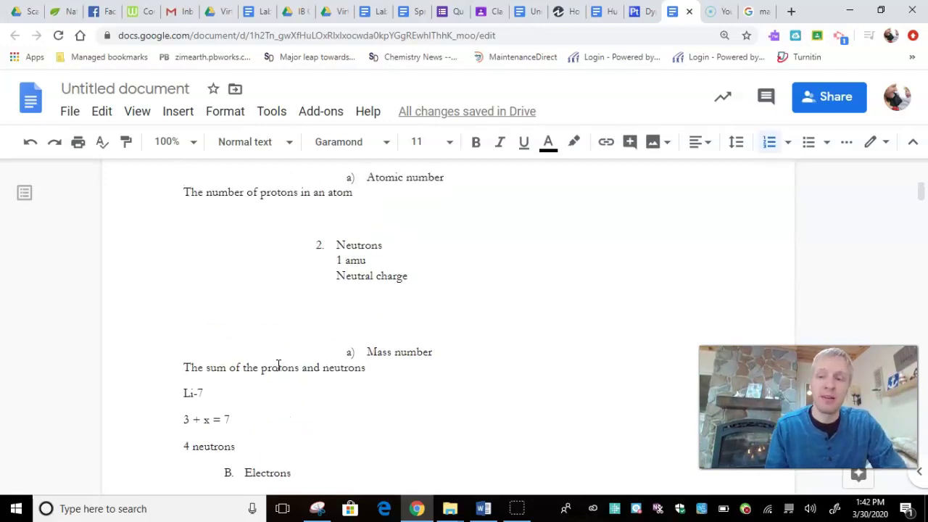
Write the definition "Weighted average mass of the isotopes" on the line beneath the Atomic Mass heading
key(Down)
key(Down)
key(Down)
key(Down)
key(Down)
key(Down)
key(Down)
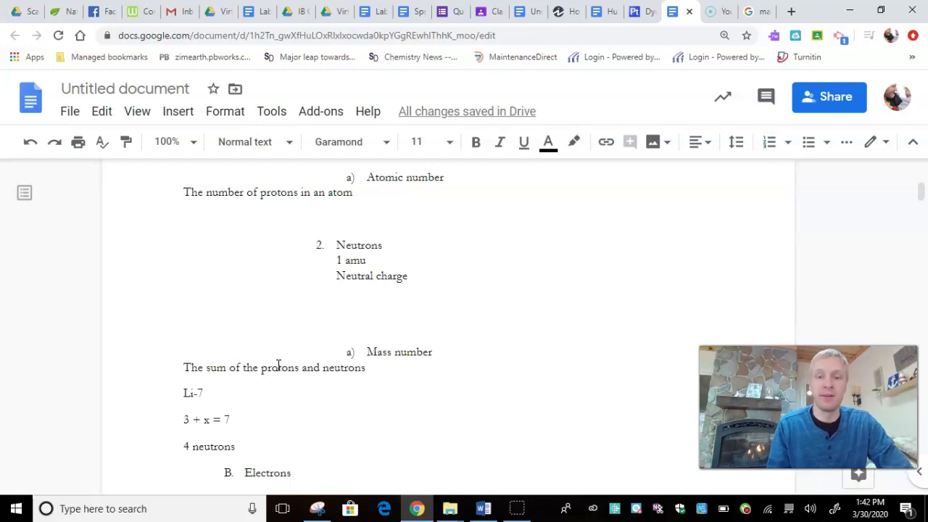
key(Down)
key(Down)
key(Down)
key(Down)
key(Down)
key(Down)
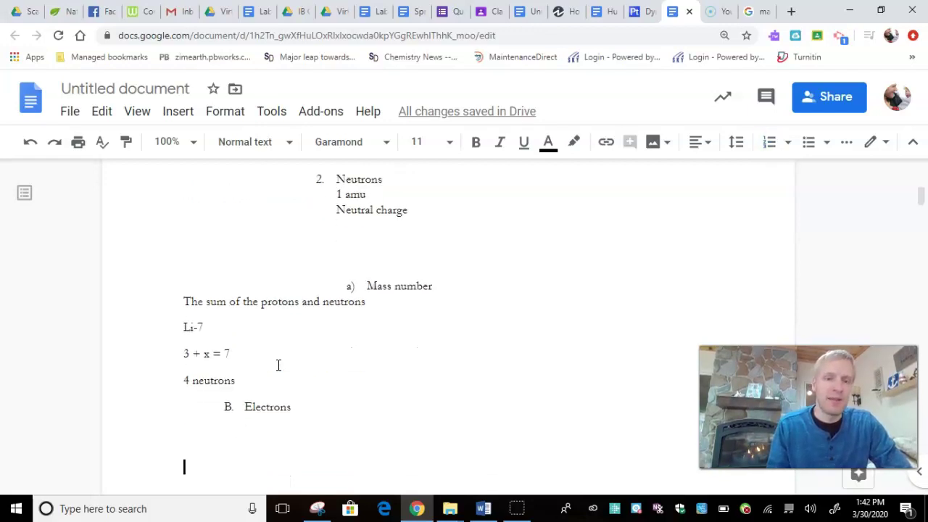
key(Down)
key(Down)
key(Down)
key(Down)
key(Down)
key(Down)
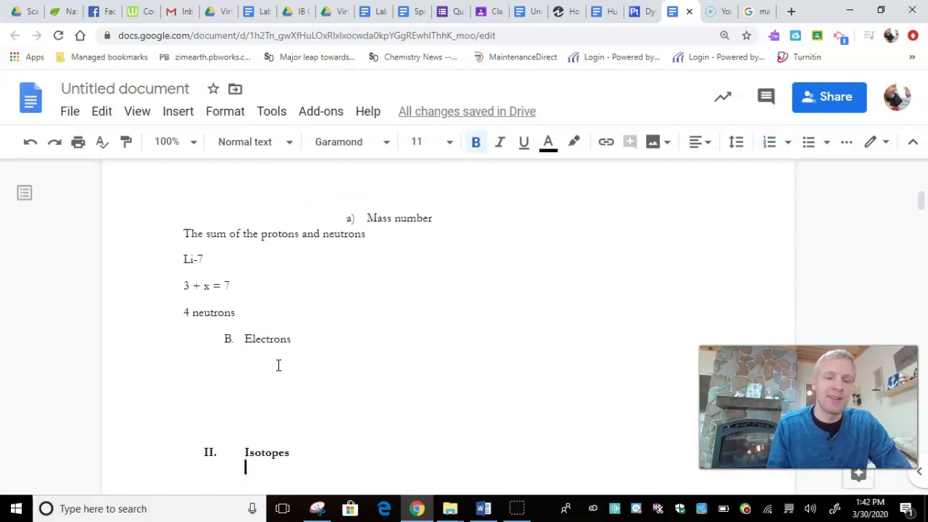
key(Down)
key(Down)
key(Down)
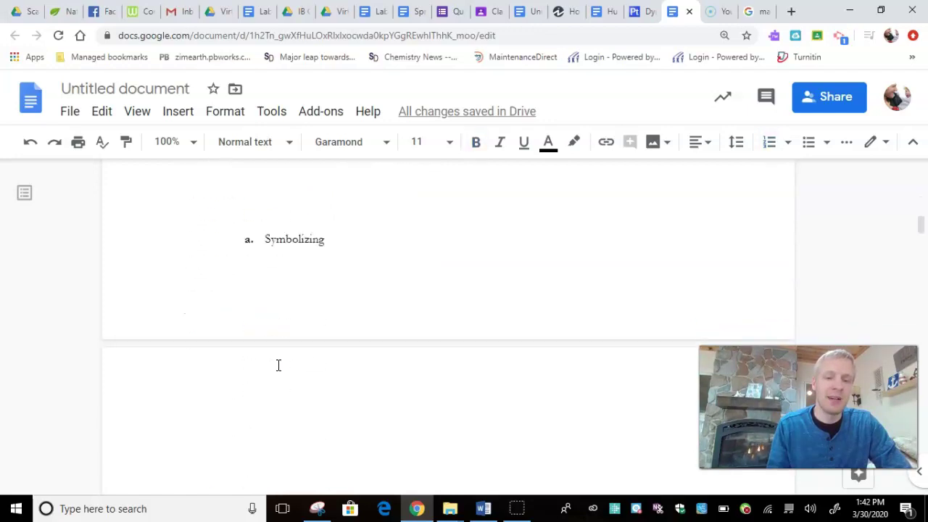
key(Down)
key(Down)
key(Down)
key(Down)
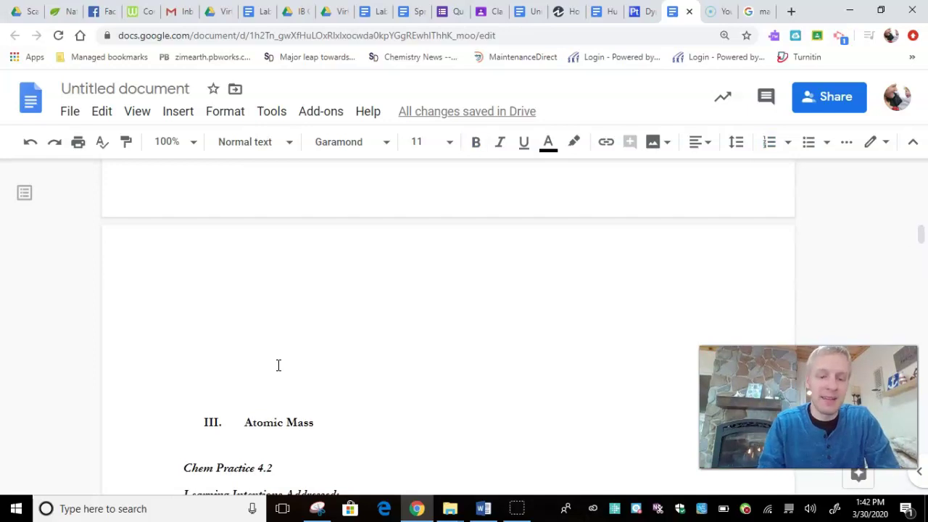
text(weighted average mass of the isotopes)
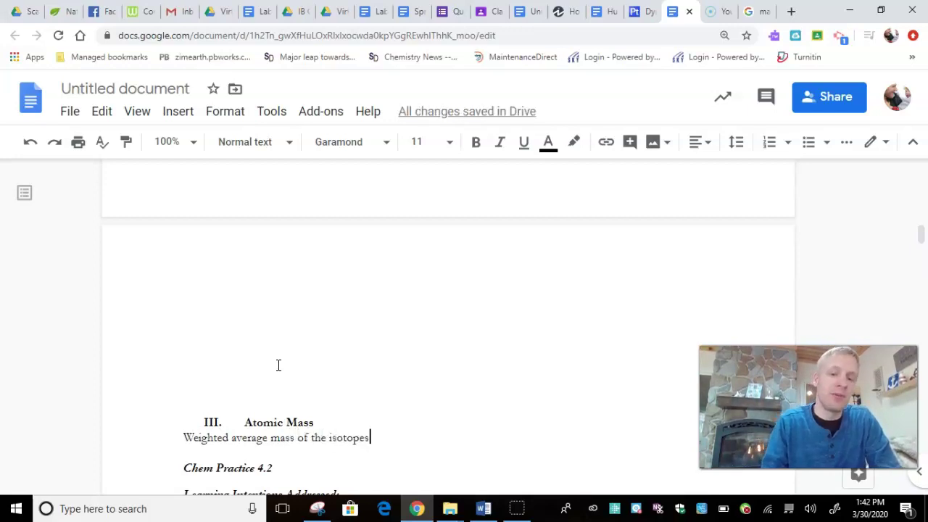
Write "Atoms of the same element that have different numbers of neutrons" on the line beneath the Isotopes heading
click(384, 417)
key(Up)
key(Up)
key(Up)
key(Up)
key(Up)
key(Up)
key(Up)
key(Up)
key(Up)
key(Up)
key(Up)
key(Up)
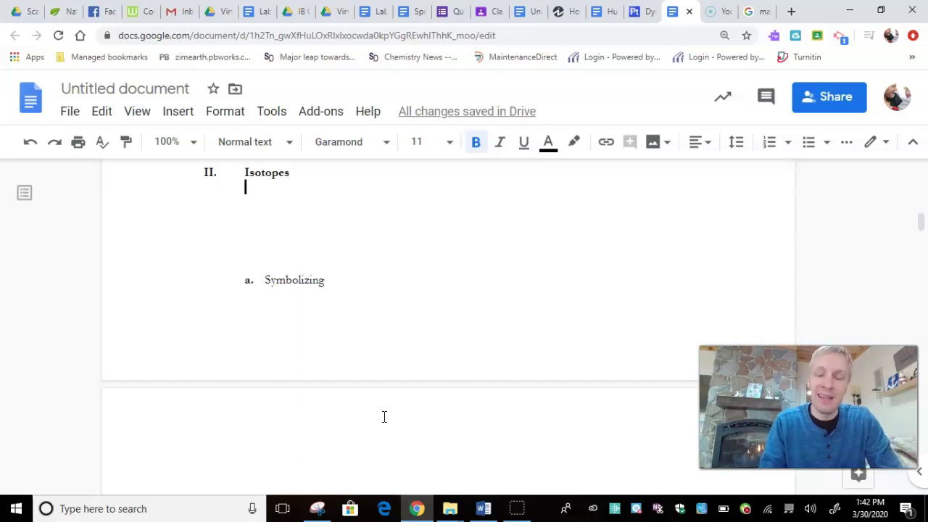
text(atoms o)
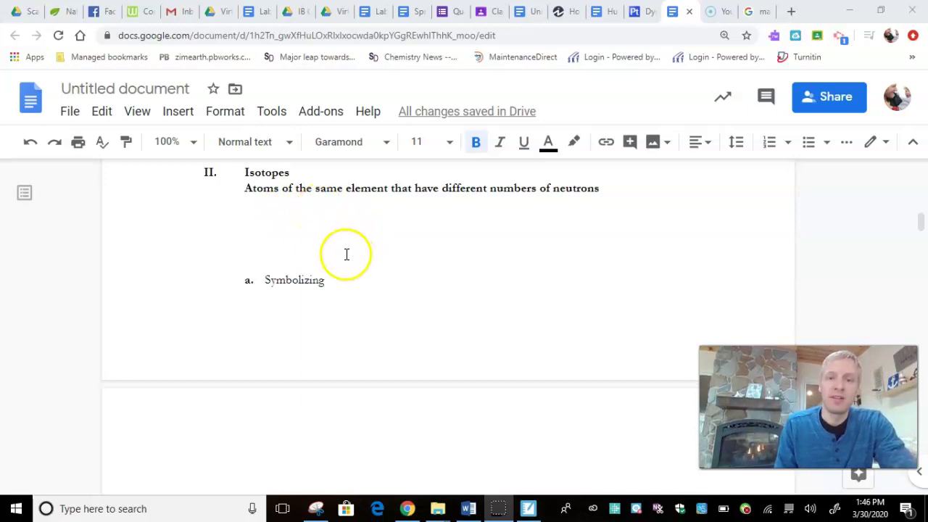
Show the handwritten carbon isotope symbols in the SMART Notebook document camera, consulting carbon's entry in the Ptable periodic table
click(529, 509)
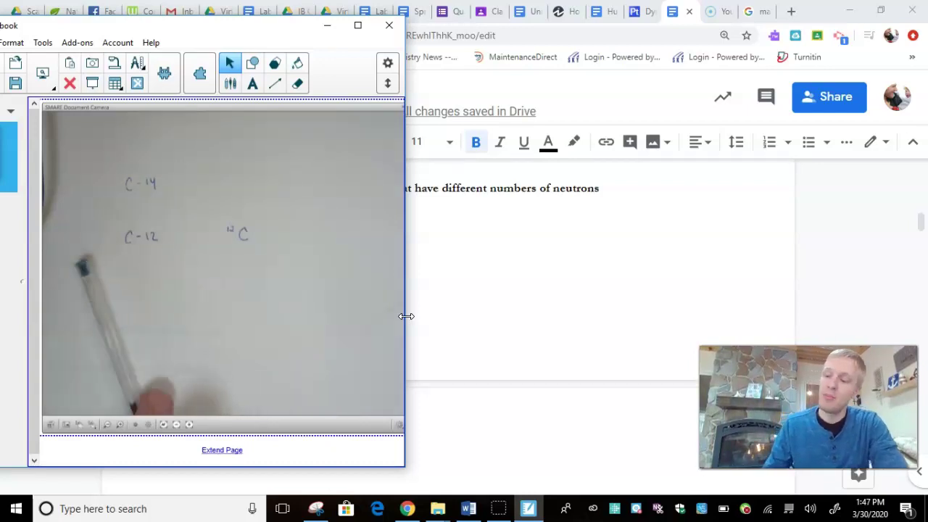
click(638, 11)
mouse_move(612, 210)
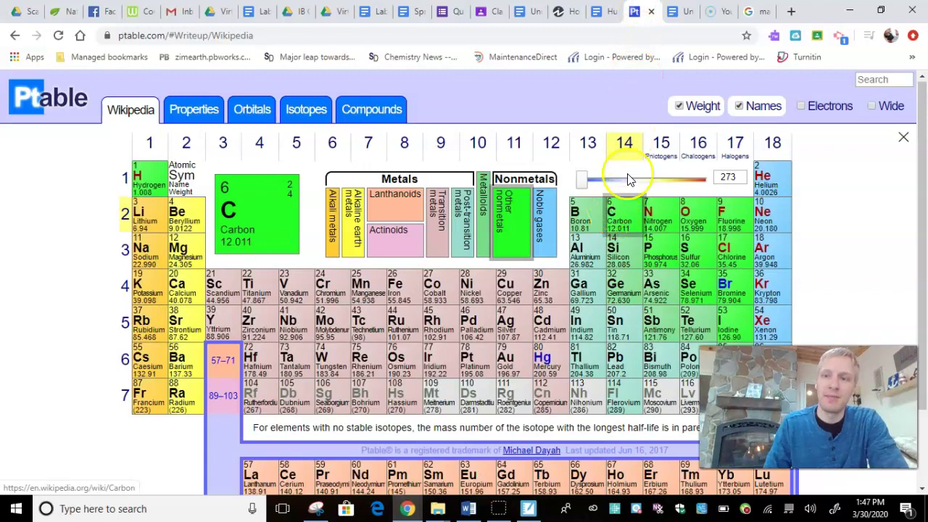
click(528, 508)
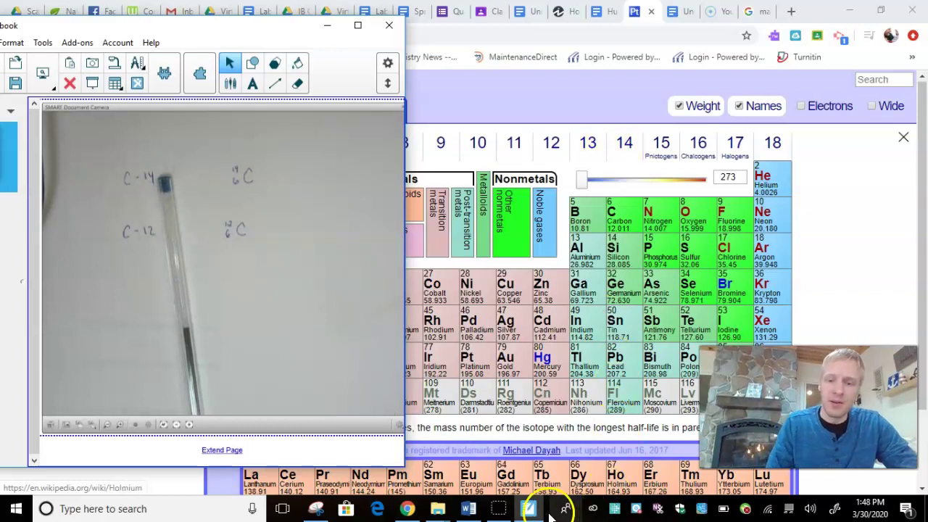
Return to the notes document and write "Outside of nucleus" beneath the Electrons heading
click(680, 12)
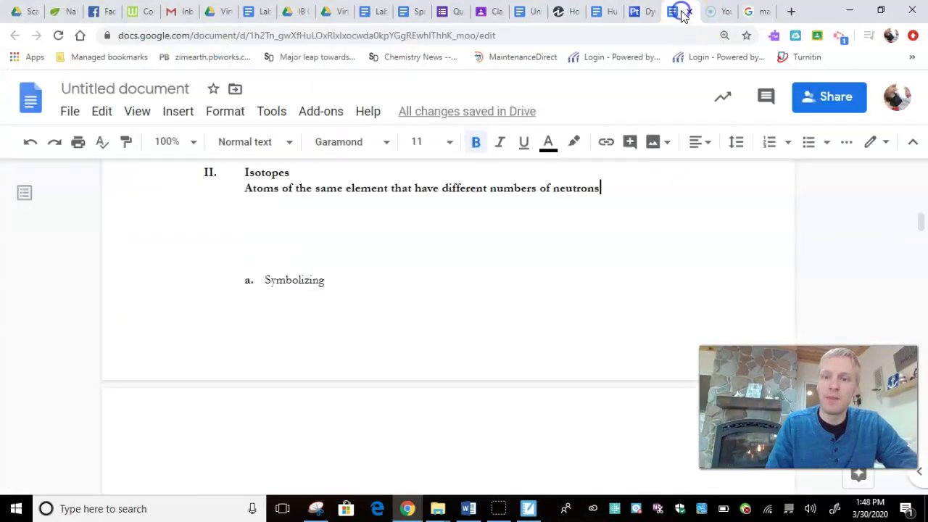
drag(920, 231, 916, 180)
scroll(914, 180, down, 1)
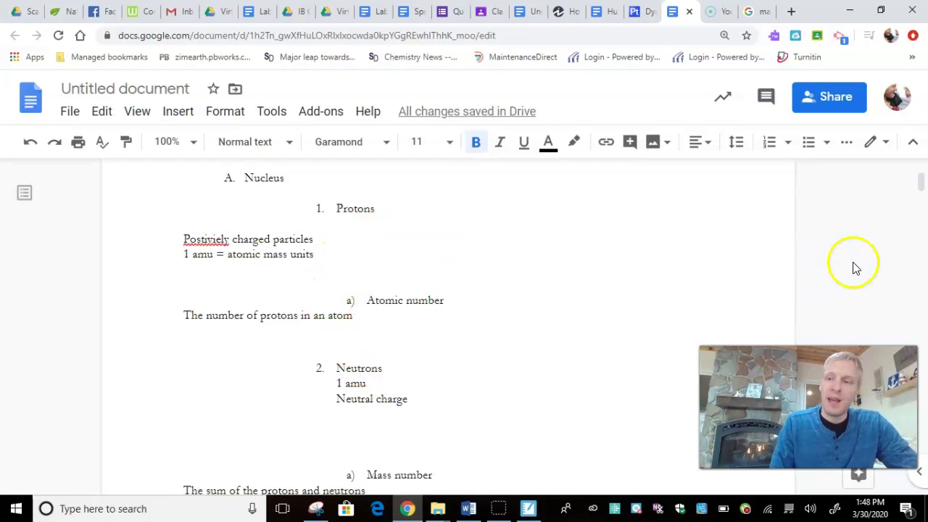
mouse_move(921, 183)
drag(922, 182, 919, 203)
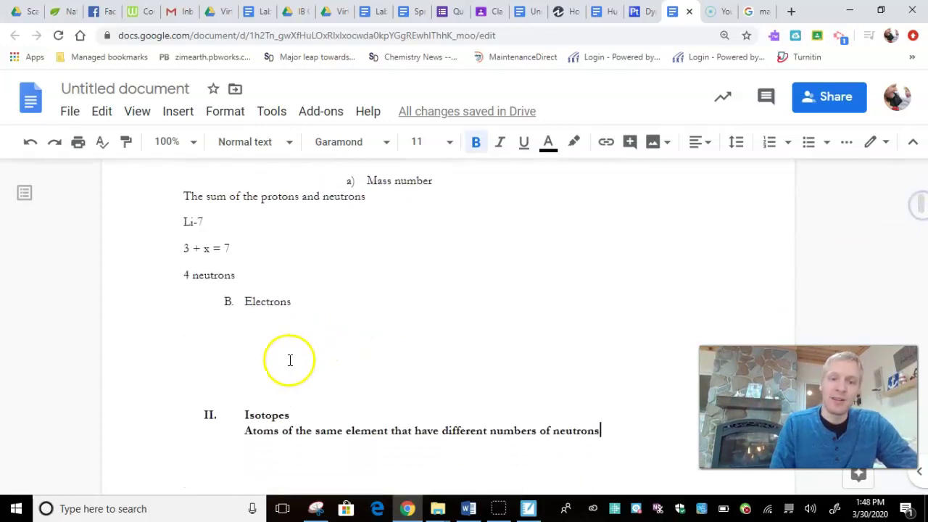
click(274, 341)
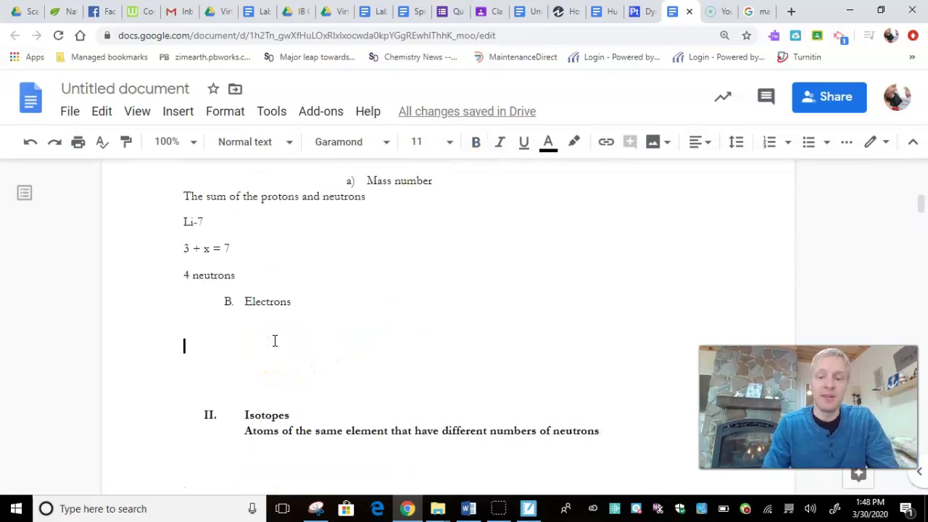
text(outside o)
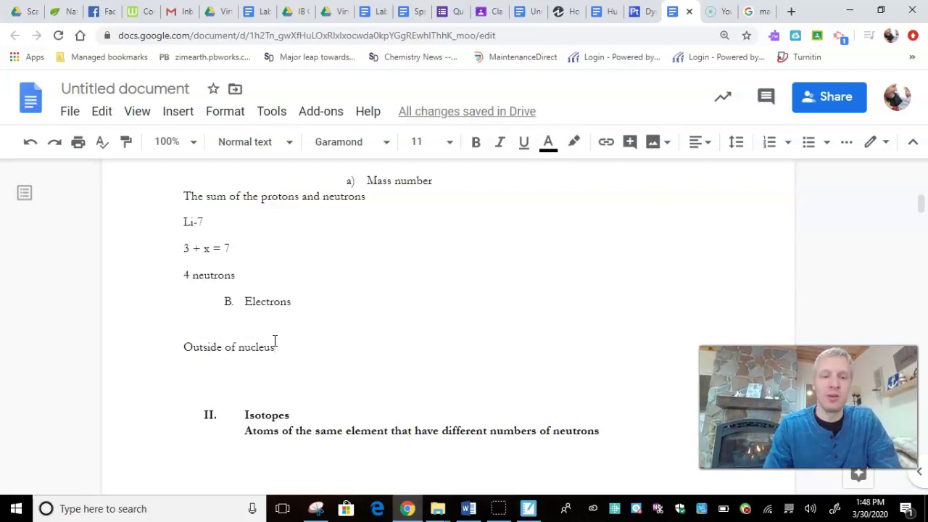
Add "0 amu" and "- charge" on two new lines beneath the electron location note
key(Return)
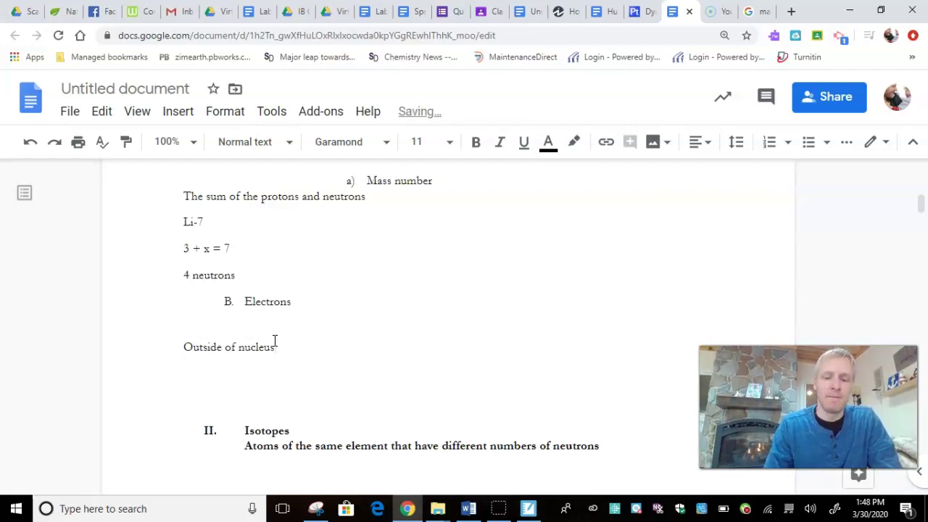
text(0 am)
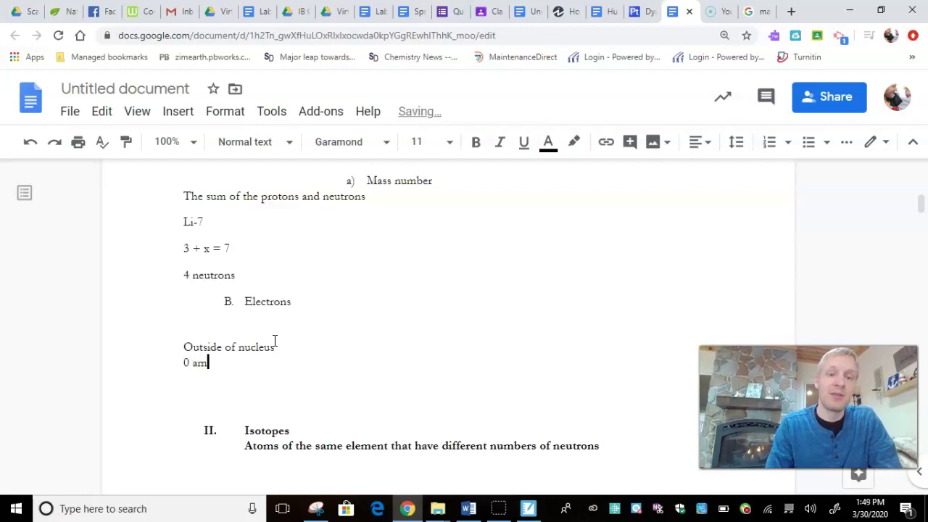
text(u)
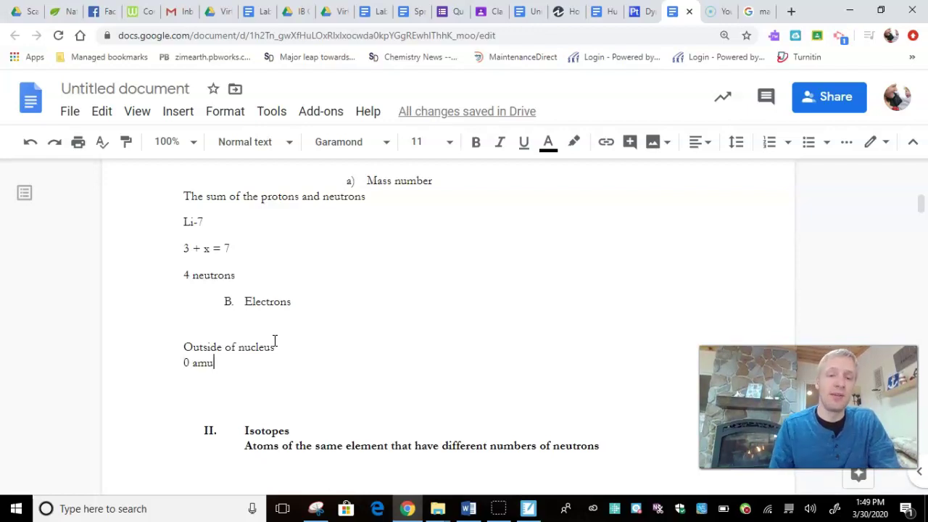
key(Return)
text(- charge)
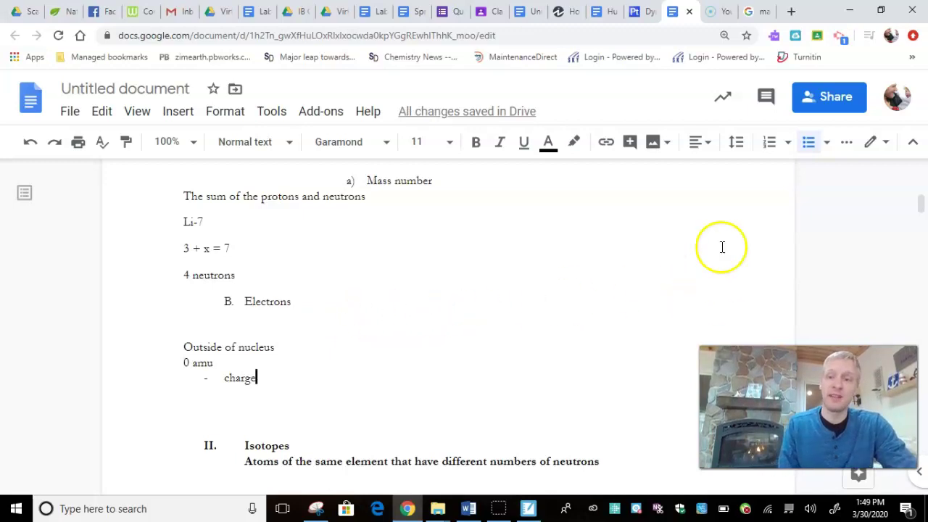
Review the completed notes from Atomic number to Atomic Mass and switch to the Ptable periodic table
mouse_move(922, 207)
mouse_down()
mouse_move(917, 181)
mouse_move(918, 193)
mouse_up()
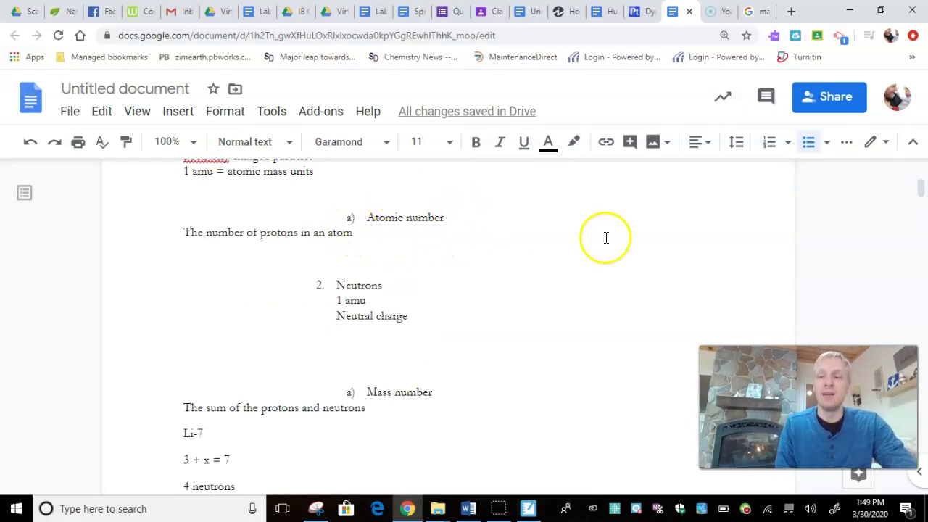
scroll(918, 193, down, 3)
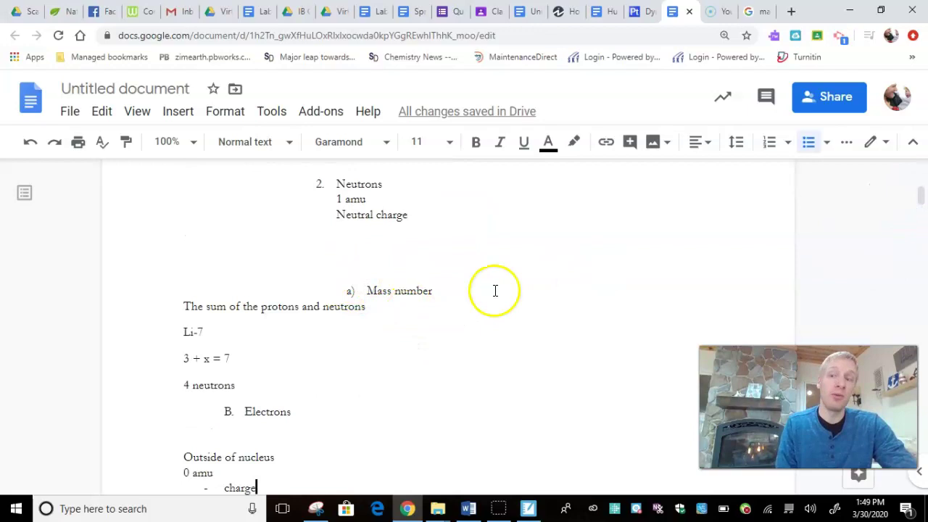
mouse_move(920, 205)
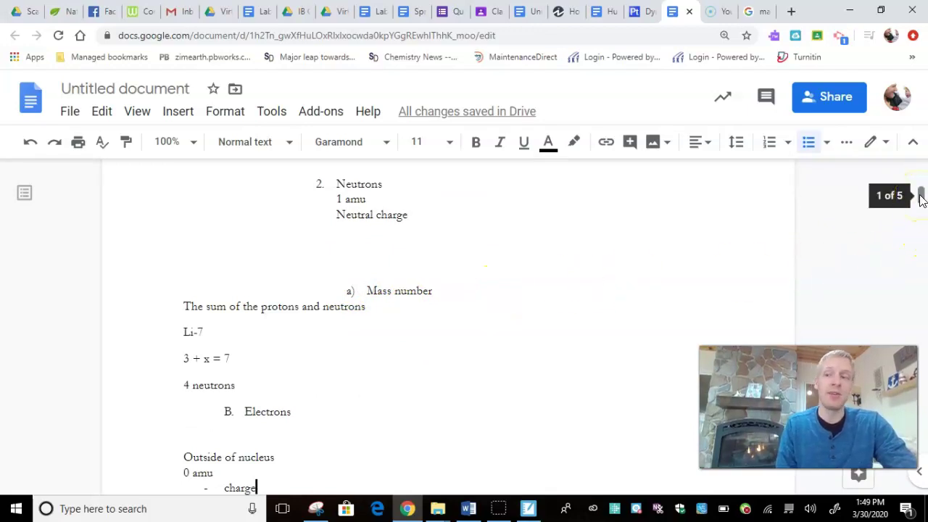
drag(920, 196, 920, 241)
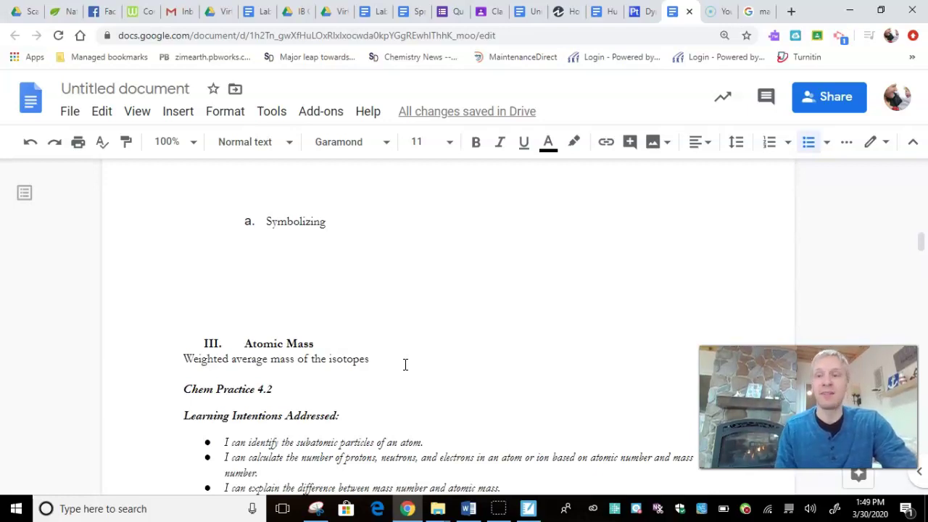
click(640, 13)
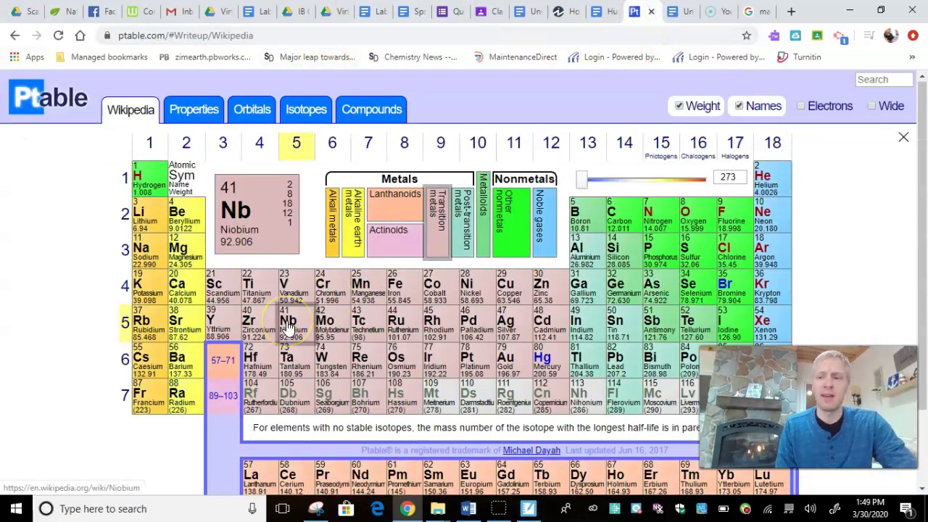